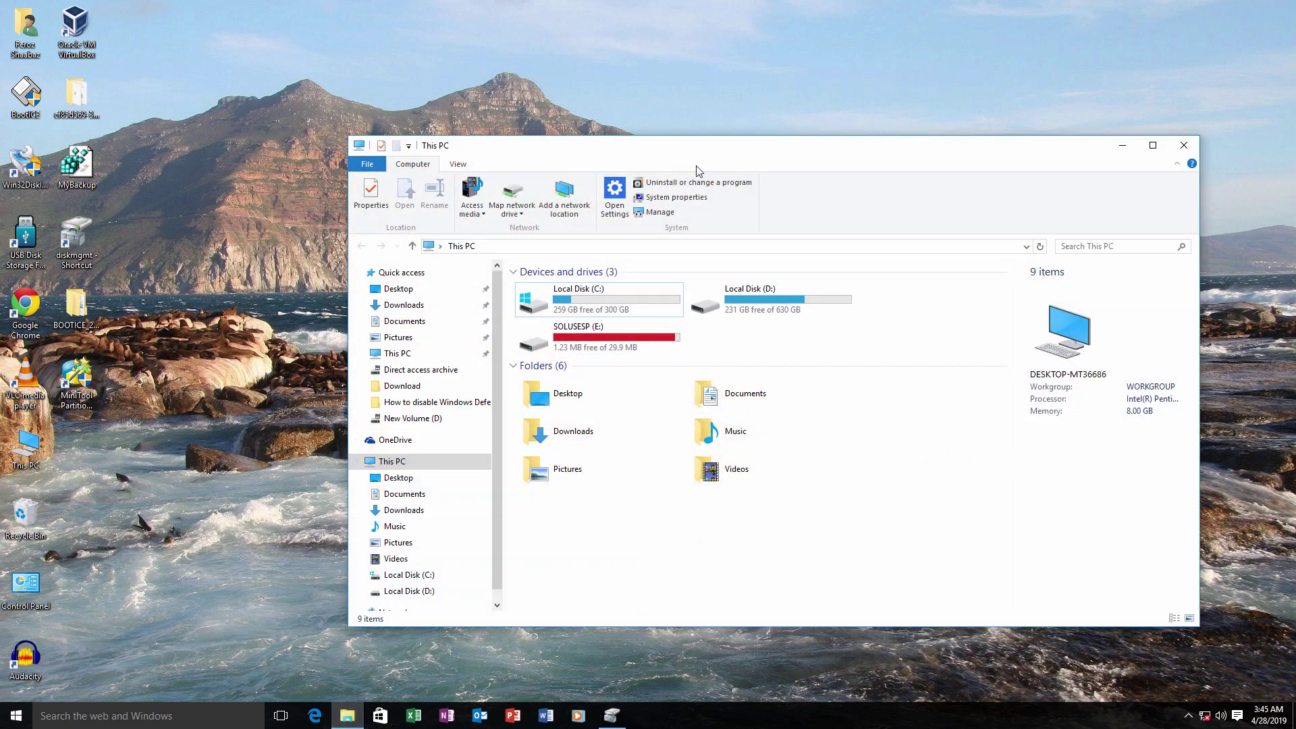
Quick-format SOLUSESP (E:) with the restored device default settings and confirm erasing its data
{"action": "left_click", "coordinate": [589, 333]}
{"action": "right_click", "coordinate": [553, 324]}
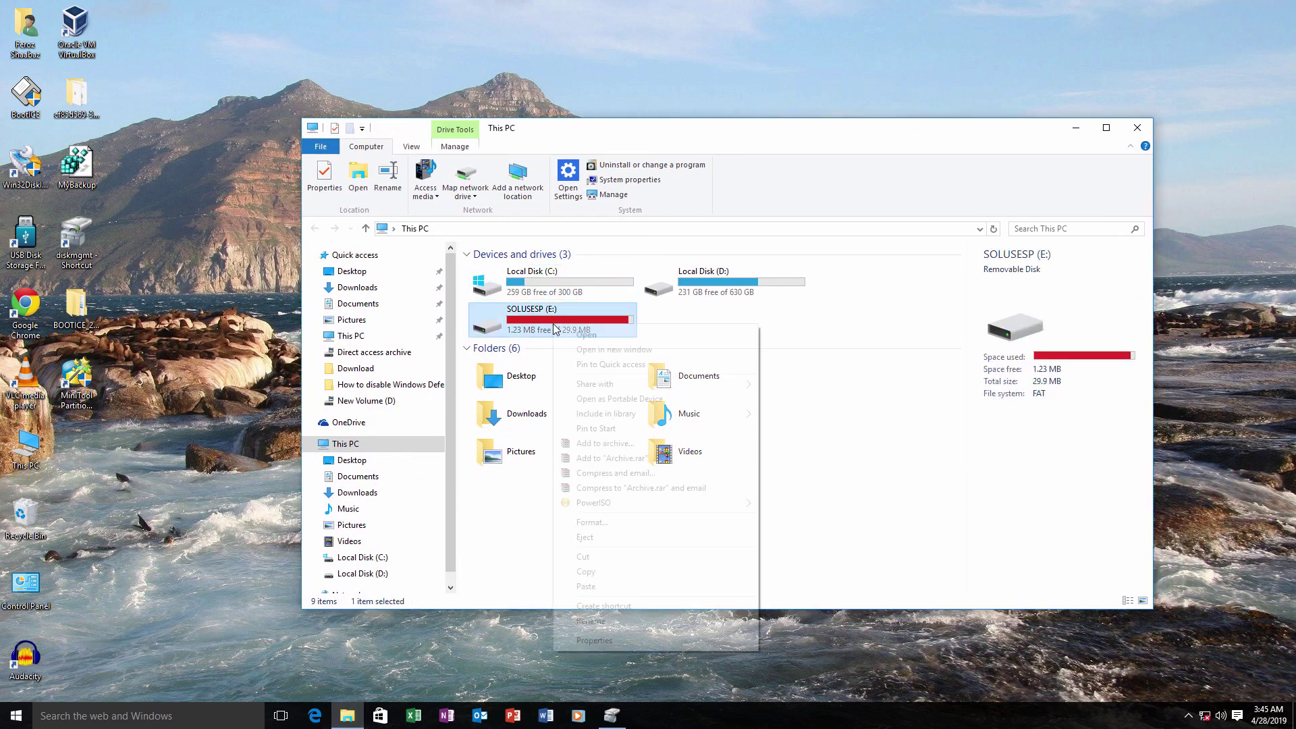
{"action": "left_click", "coordinate": [610, 522]}
{"action": "left_click_drag", "start_coordinate": [509, 329], "coordinate": [624, 287]}
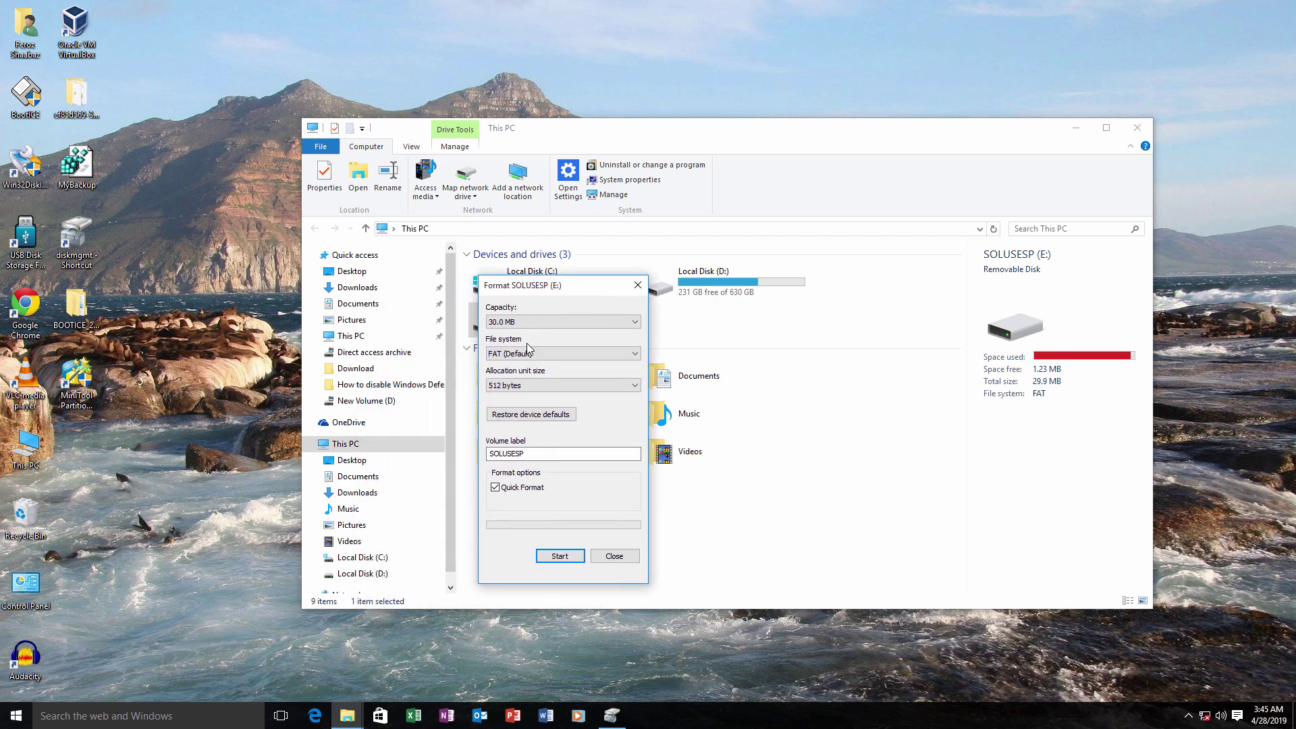
{"action": "left_click", "coordinate": [530, 414]}
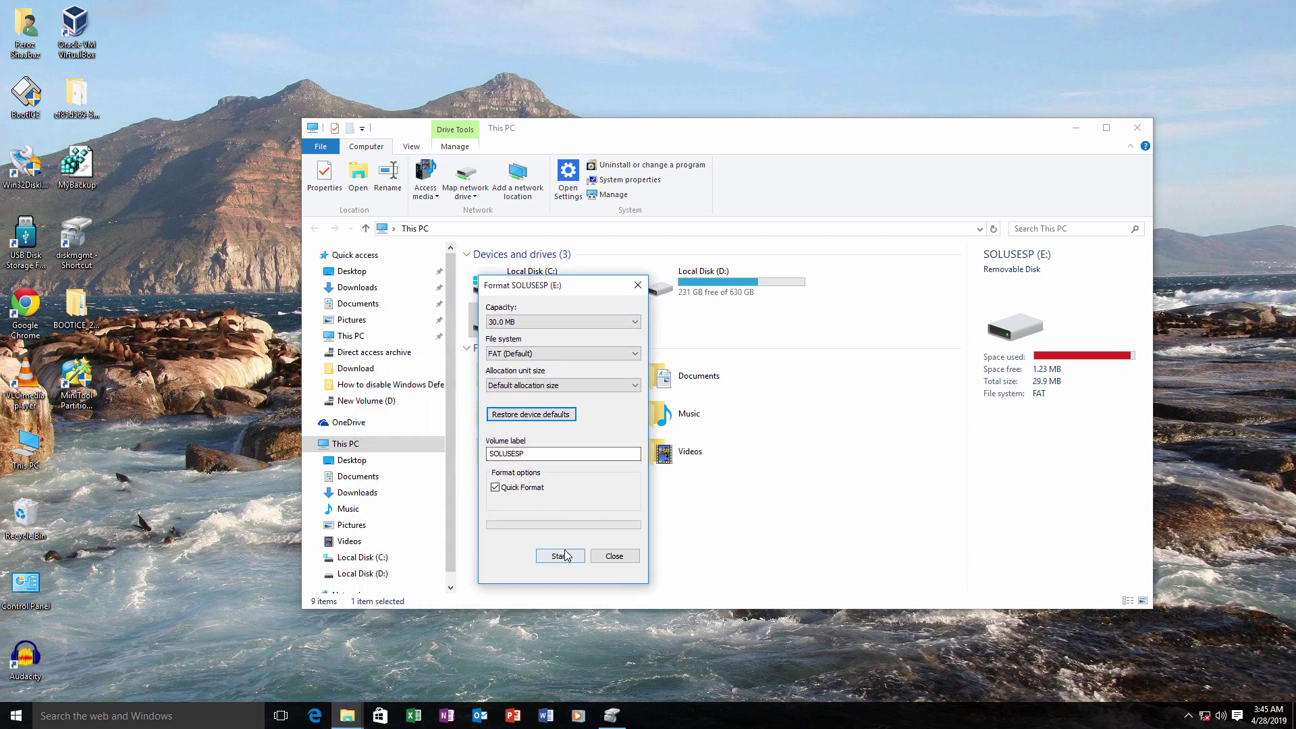
{"action": "left_click", "coordinate": [560, 556]}
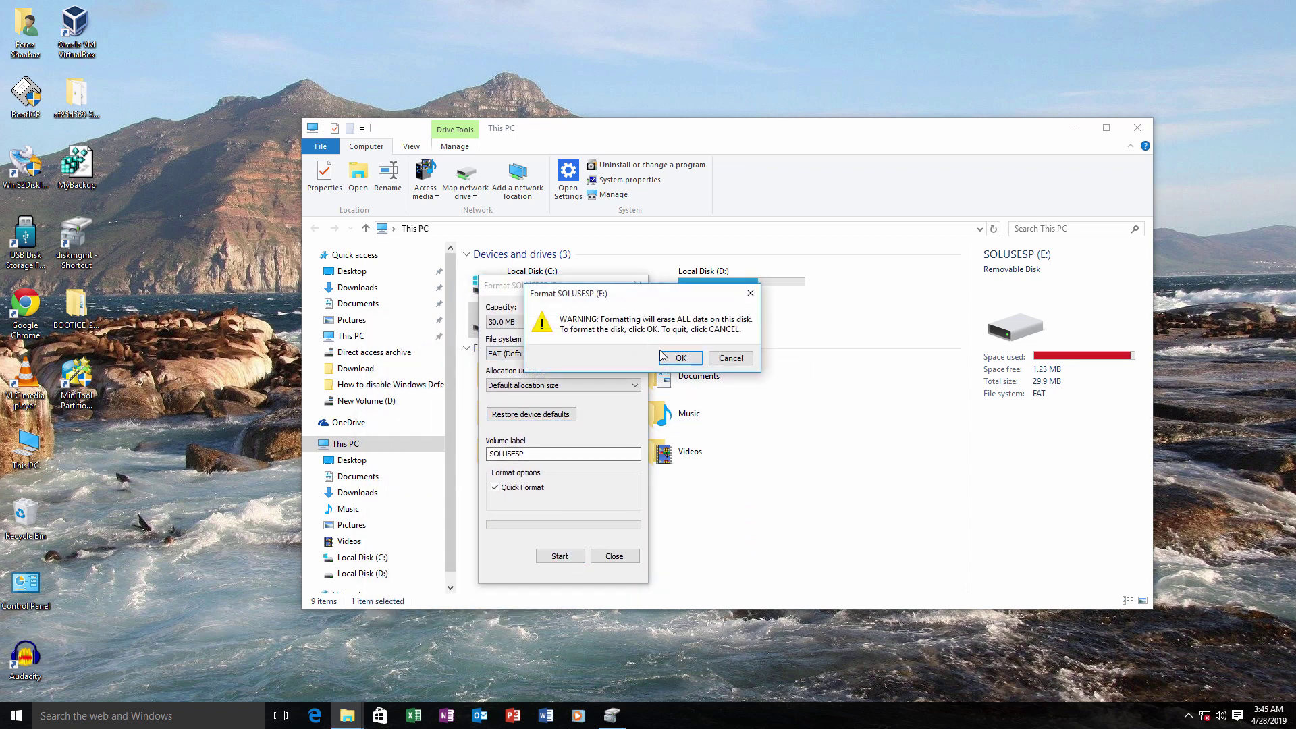
{"action": "left_click", "coordinate": [675, 359]}
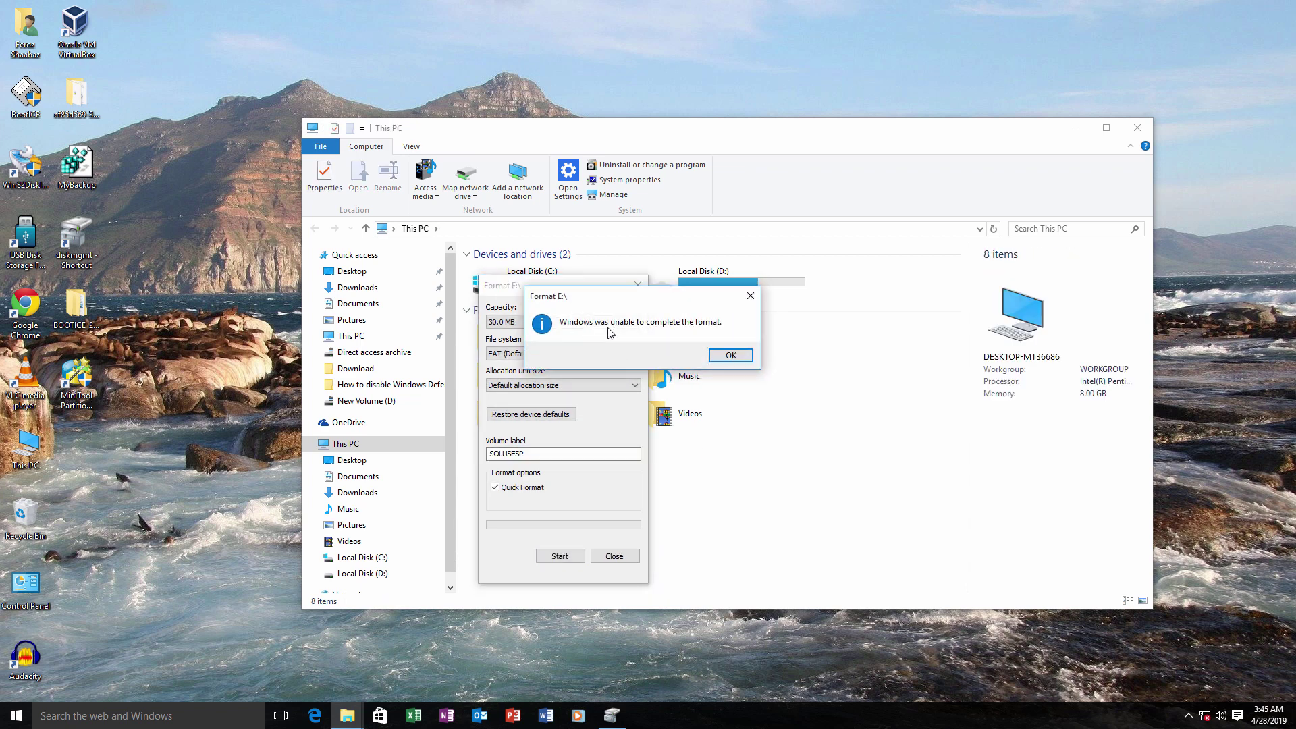
Dismiss the format failure error and close the Format dialog
{"action": "left_click", "coordinate": [717, 356]}
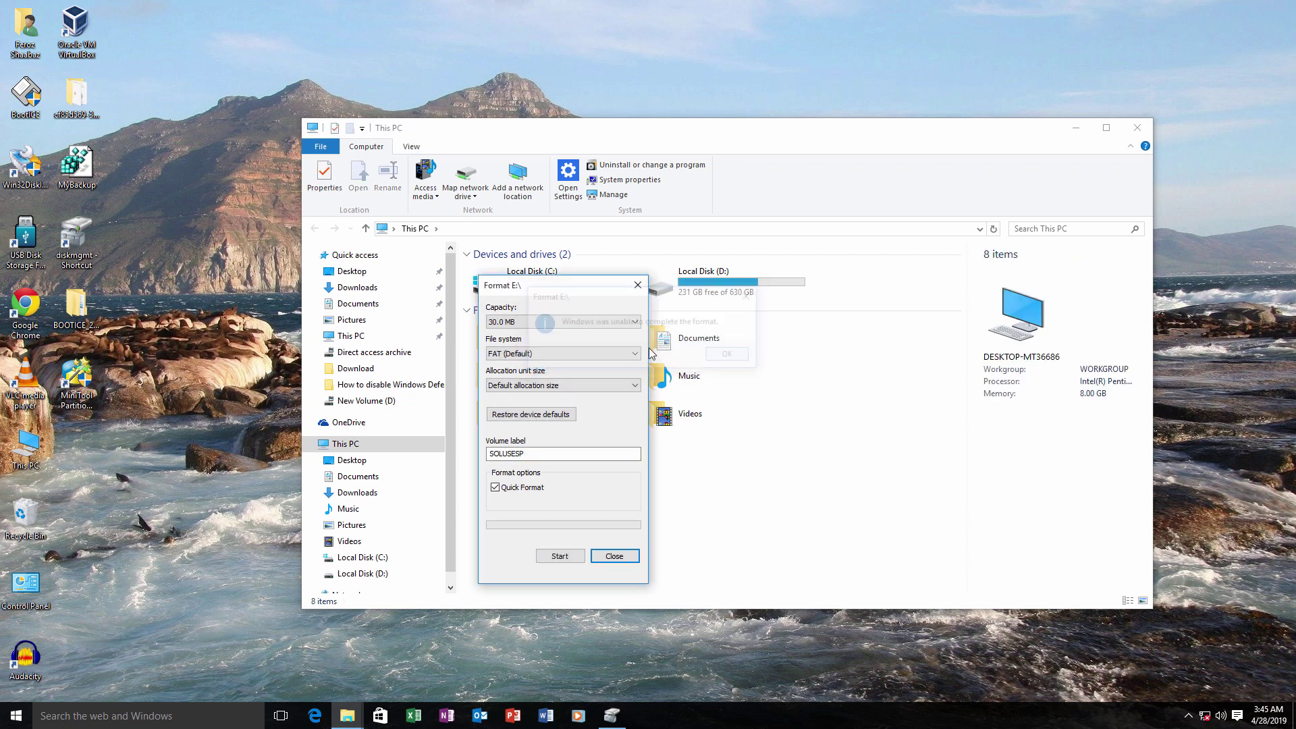
{"action": "left_click", "coordinate": [638, 289]}
{"action": "left_click_drag", "start_coordinate": [767, 127], "coordinate": [836, 152]}
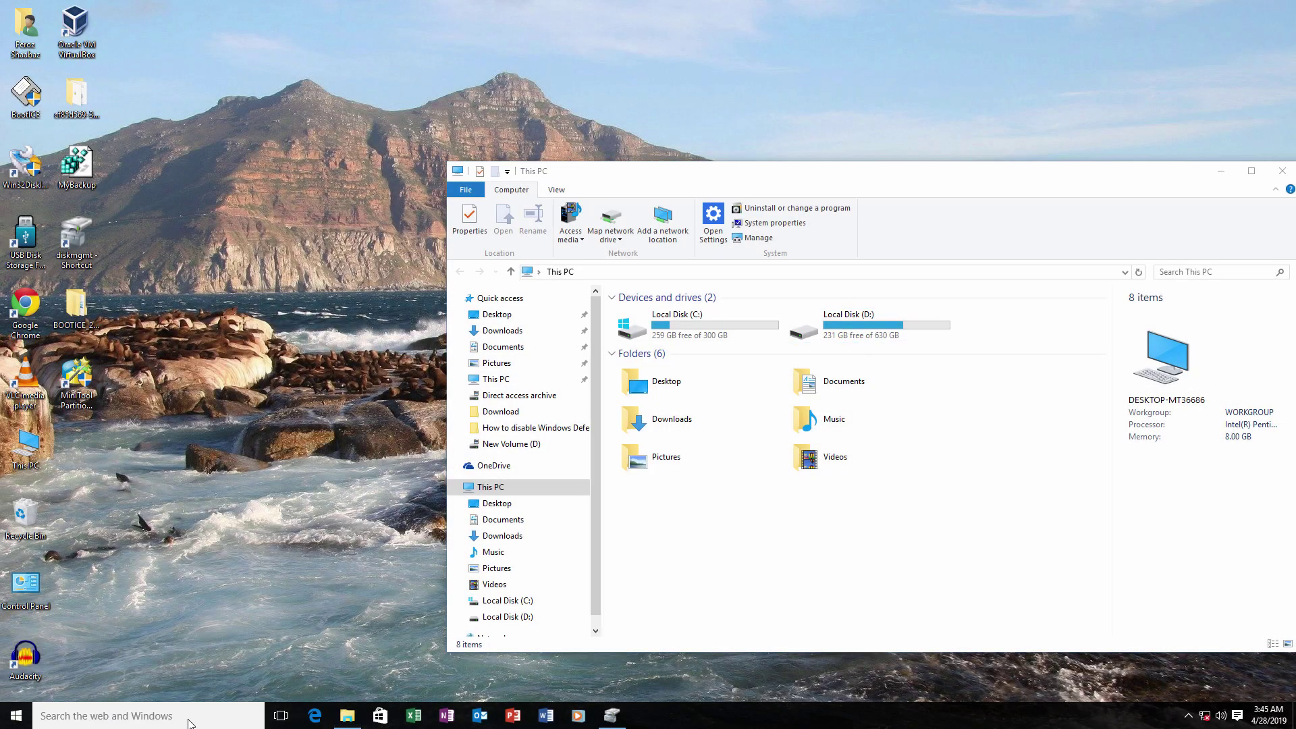
Search for diskpart and run it as administrator to open the DiskPart console
{"action": "left_click", "coordinate": [189, 717]}
{"action": "type", "text": "diskpart"}
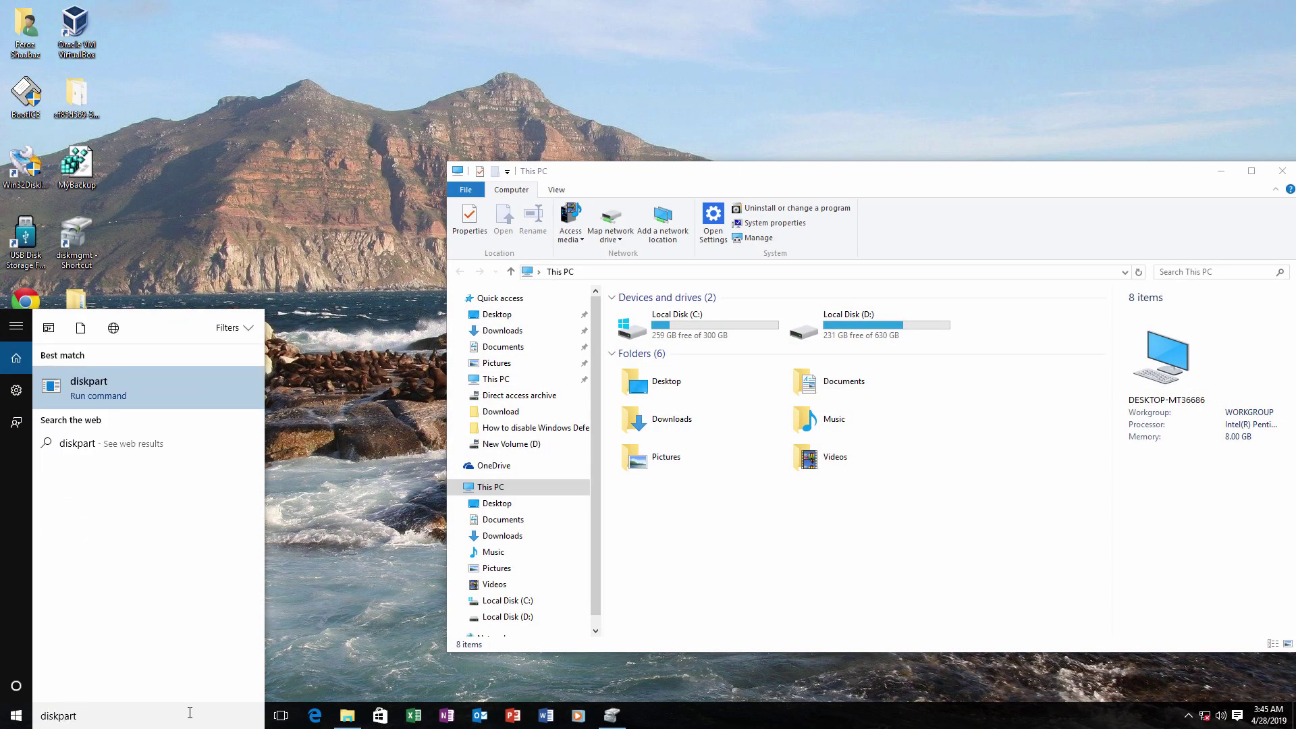
{"action": "right_click", "coordinate": [119, 374]}
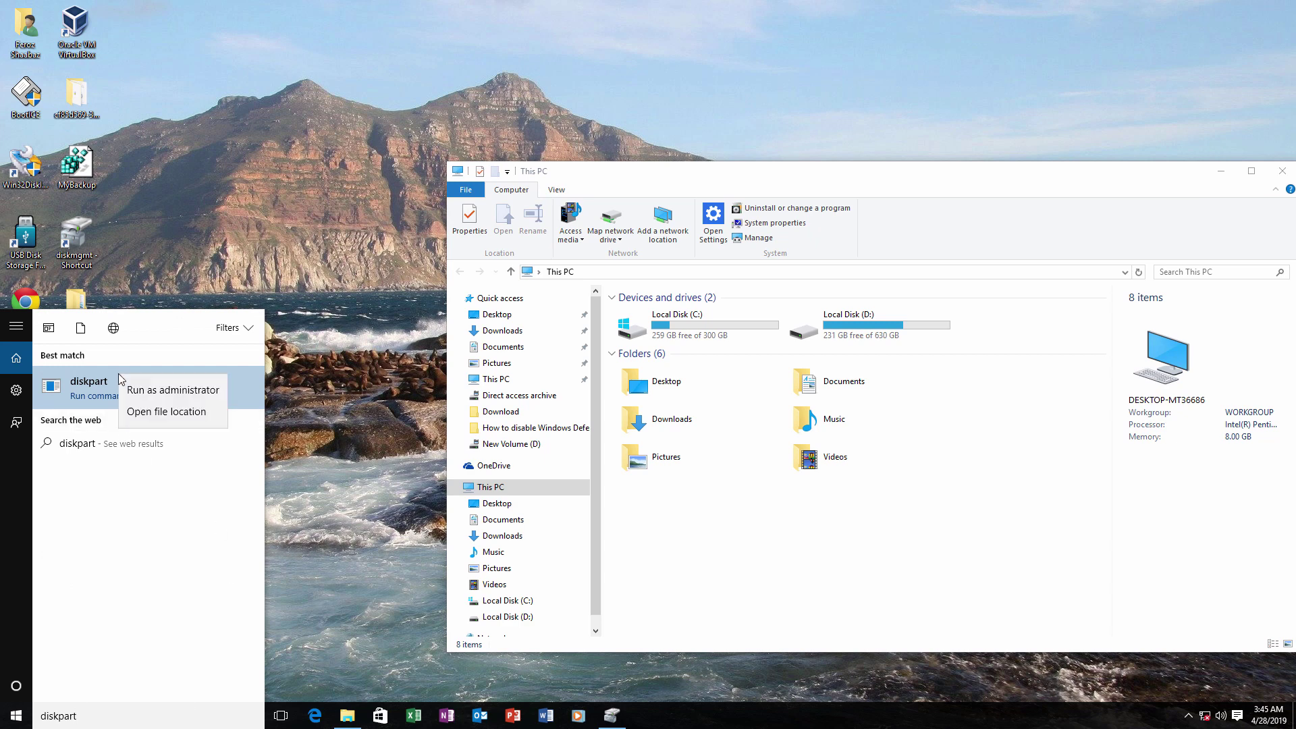
{"action": "left_click", "coordinate": [147, 396]}
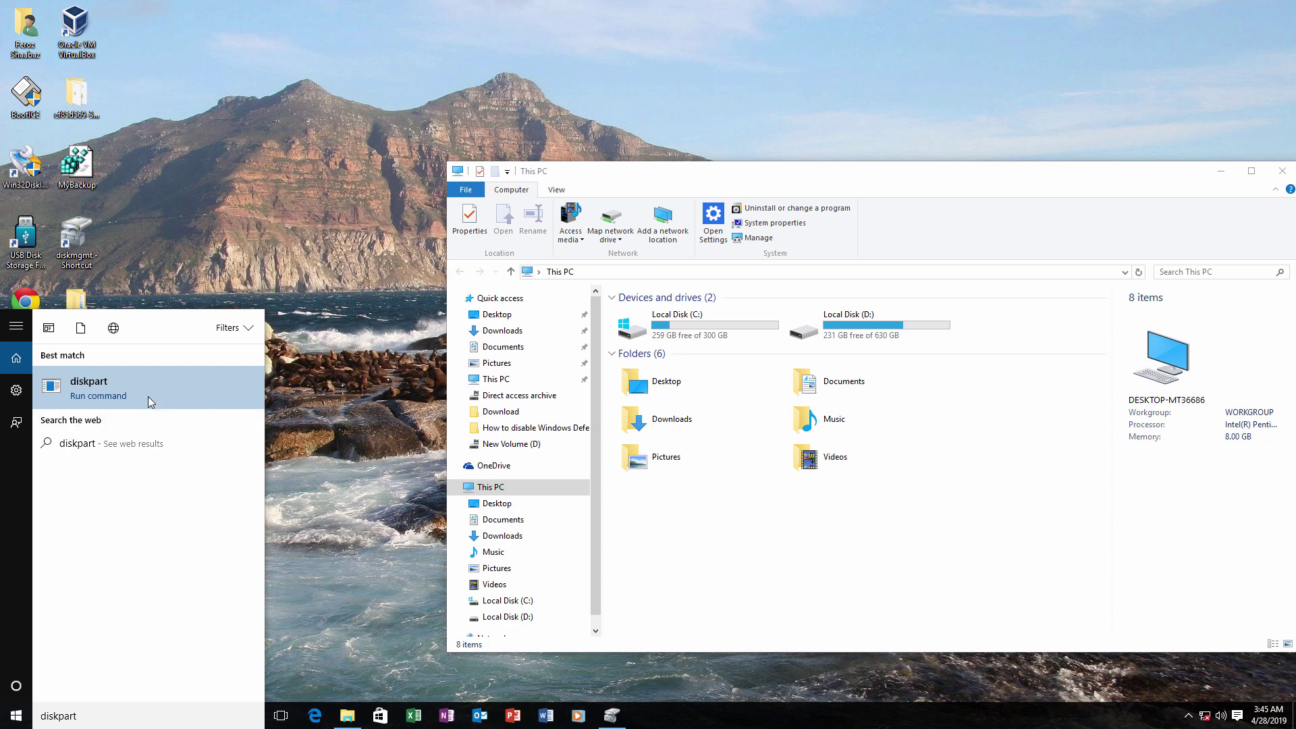
{"action": "left_click_drag", "start_coordinate": [361, 182], "coordinate": [525, 394]}
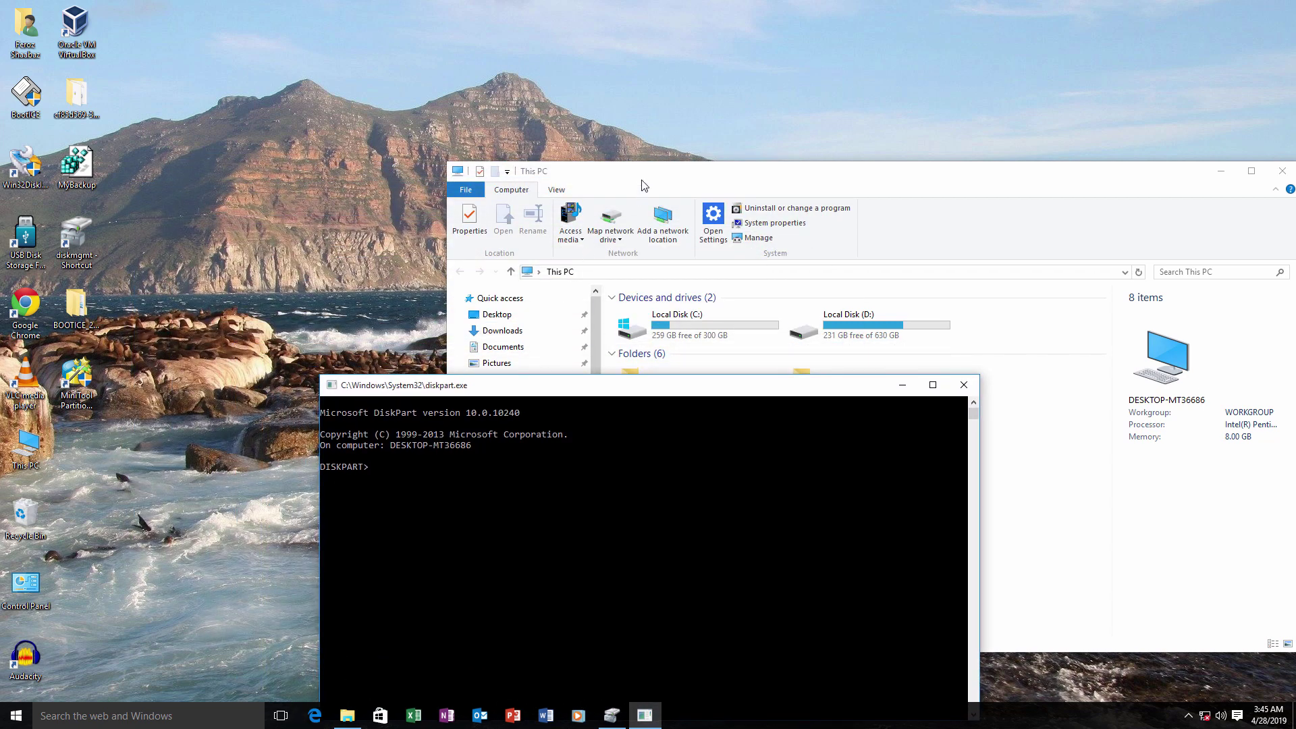
Run list disk in DiskPart to show all attached disks
{"action": "left_click_drag", "start_coordinate": [641, 178], "coordinate": [661, 162]}
{"action": "left_click_drag", "start_coordinate": [415, 387], "coordinate": [336, 374]}
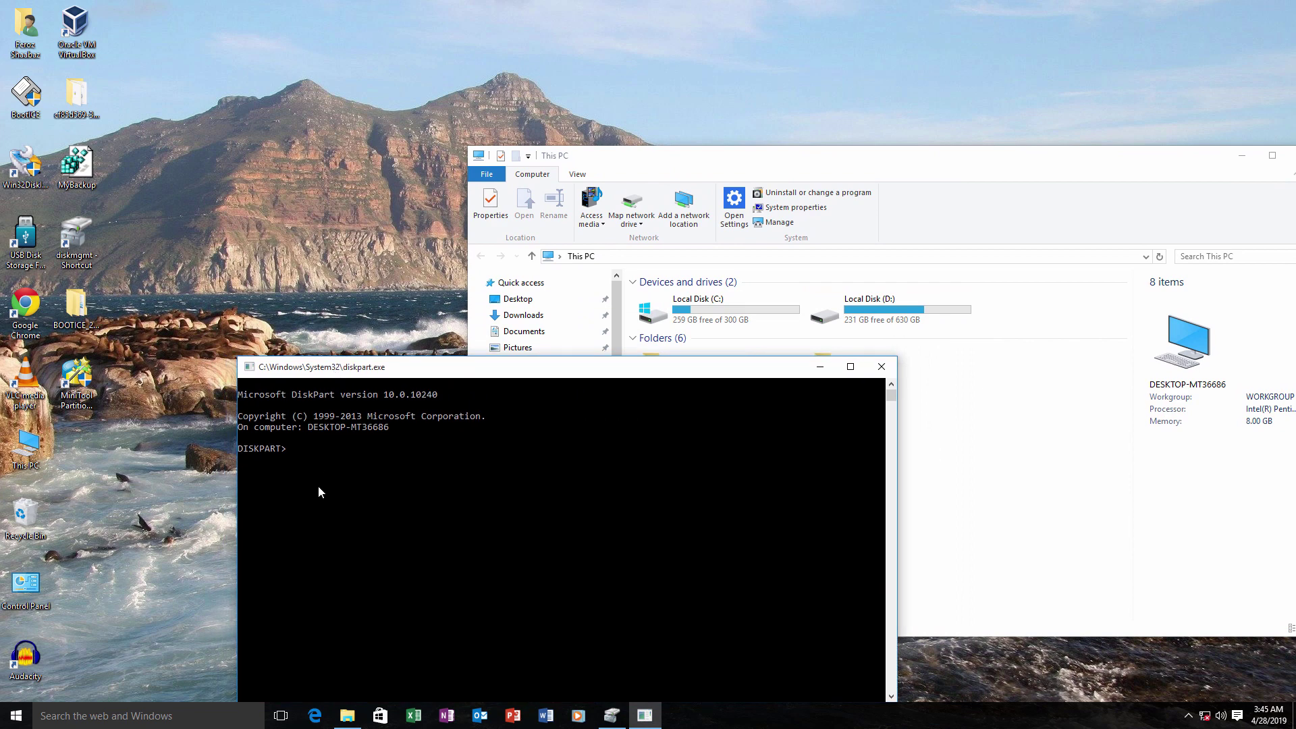
{"action": "left_click_drag", "start_coordinate": [449, 368], "coordinate": [583, 389]}
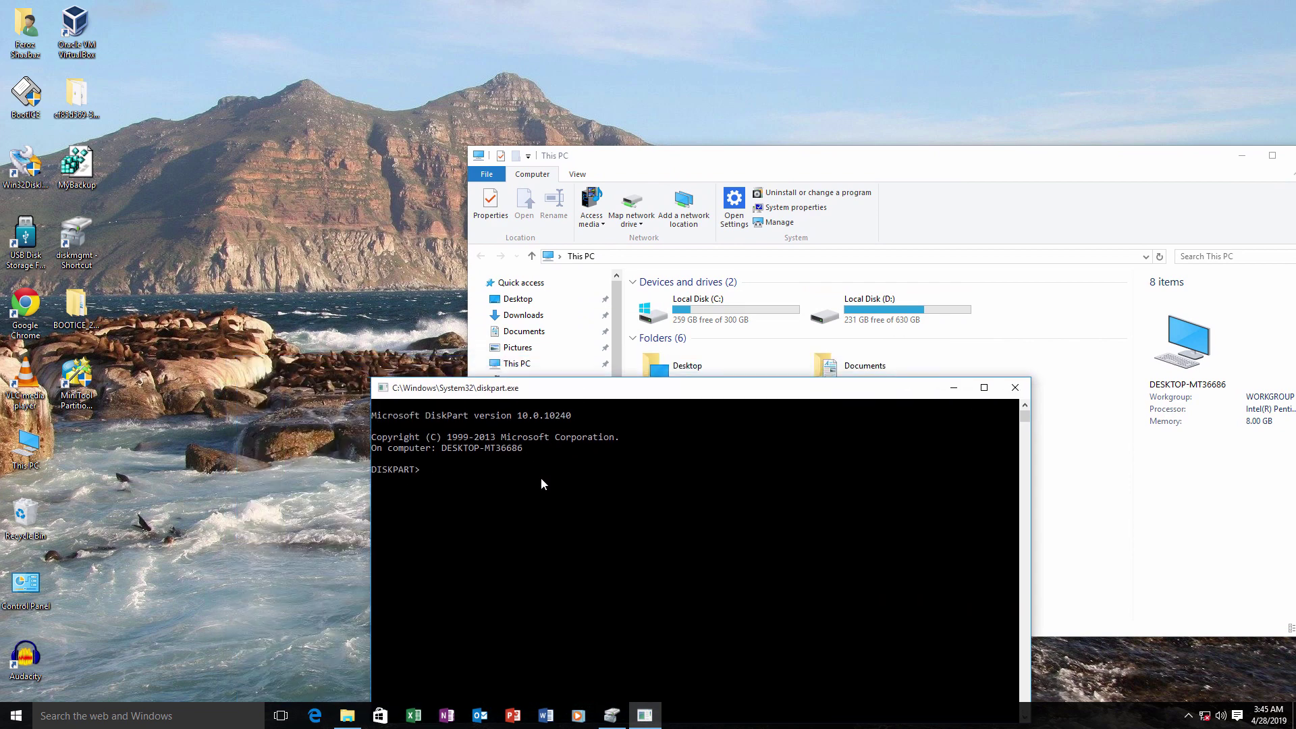
{"action": "type", "text": "list disk"}
{"action": "key", "text": "Return"}
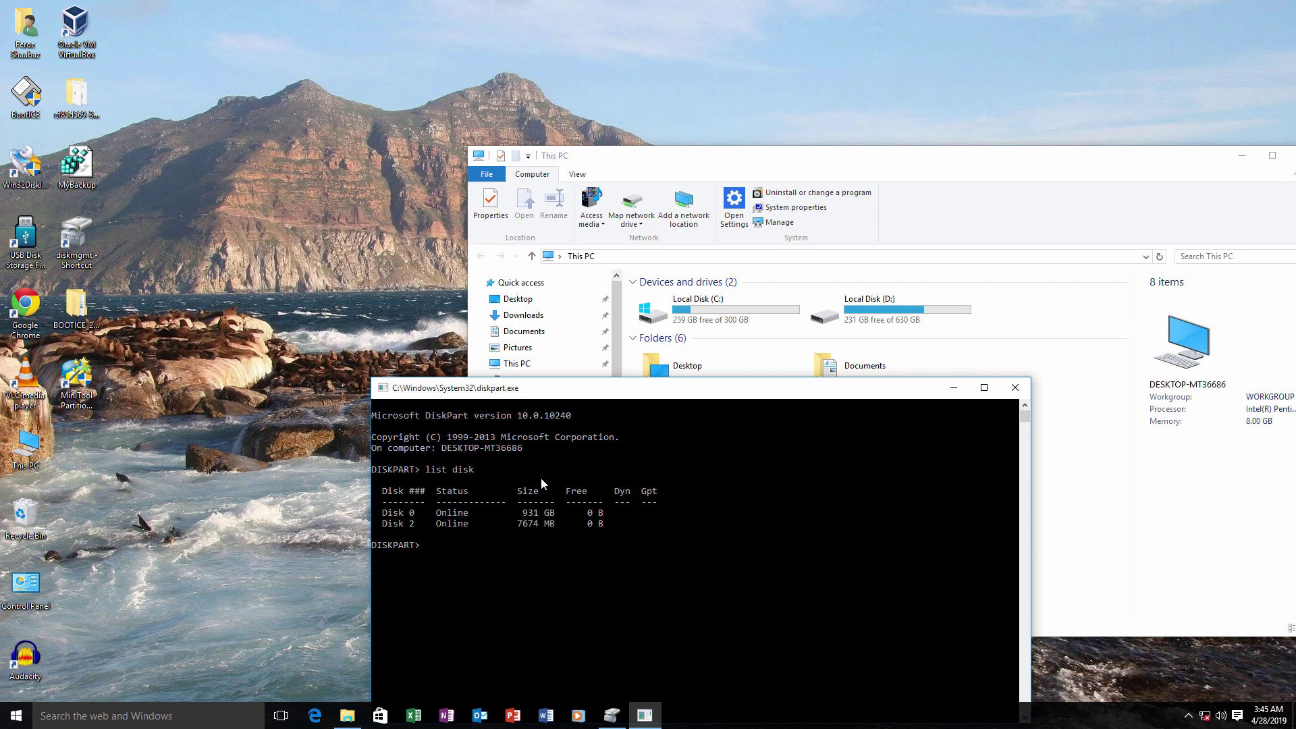
Enlarge Disk Management to check Disk 2, the 7674 MB USB stick
{"action": "left_click_drag", "start_coordinate": [581, 393], "coordinate": [612, 387]}
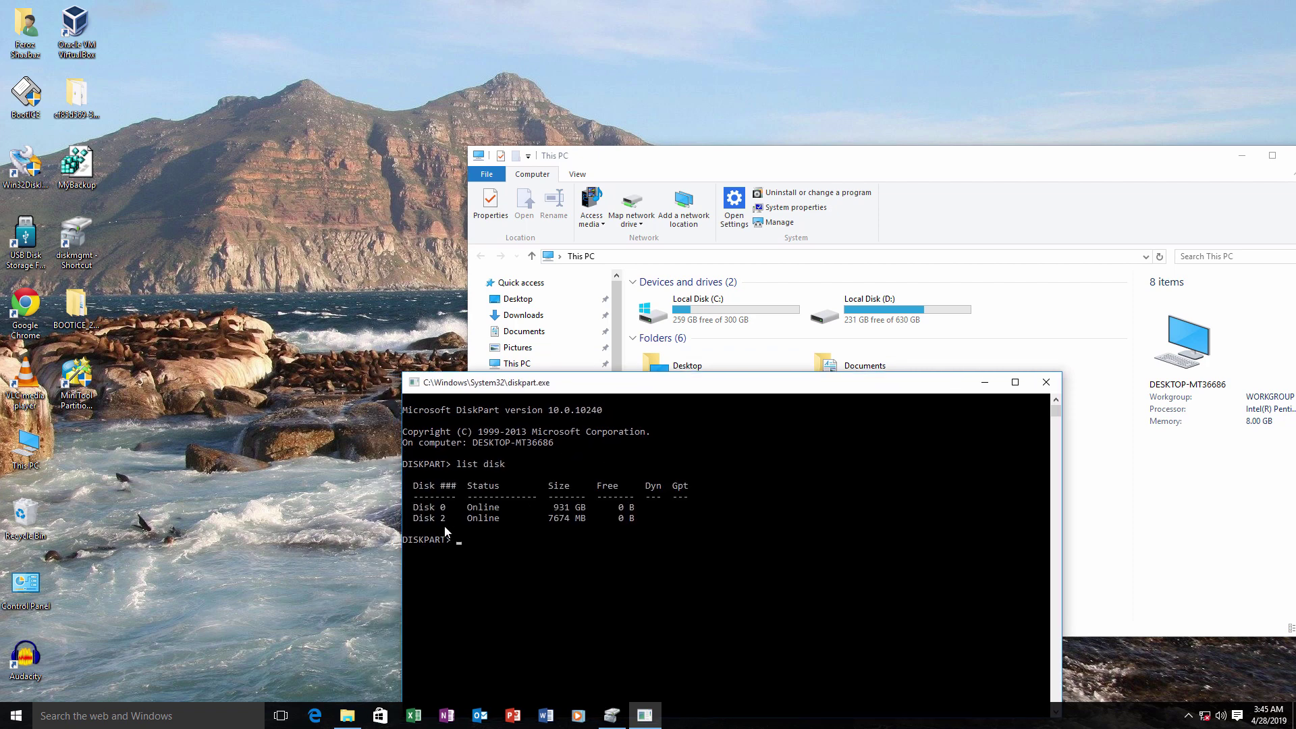
{"action": "left_click", "coordinate": [612, 716]}
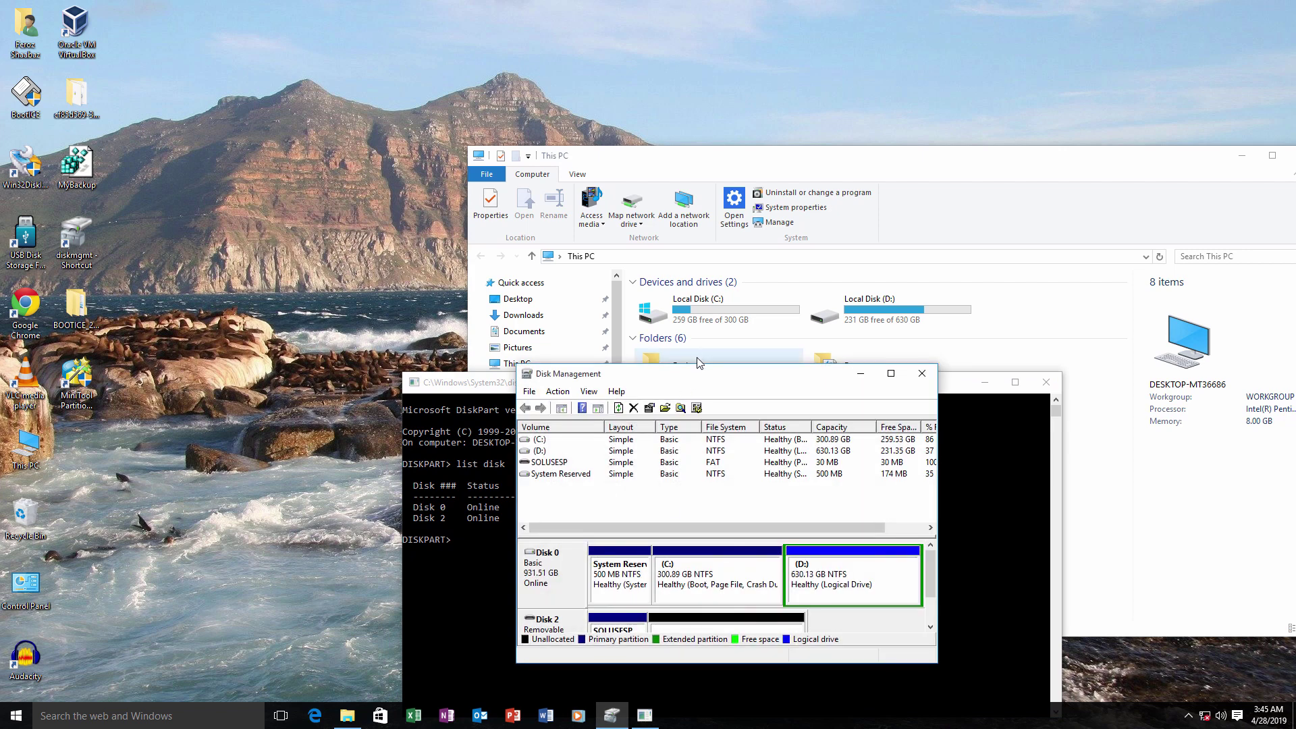
{"action": "left_click_drag", "start_coordinate": [694, 381], "coordinate": [768, 301]}
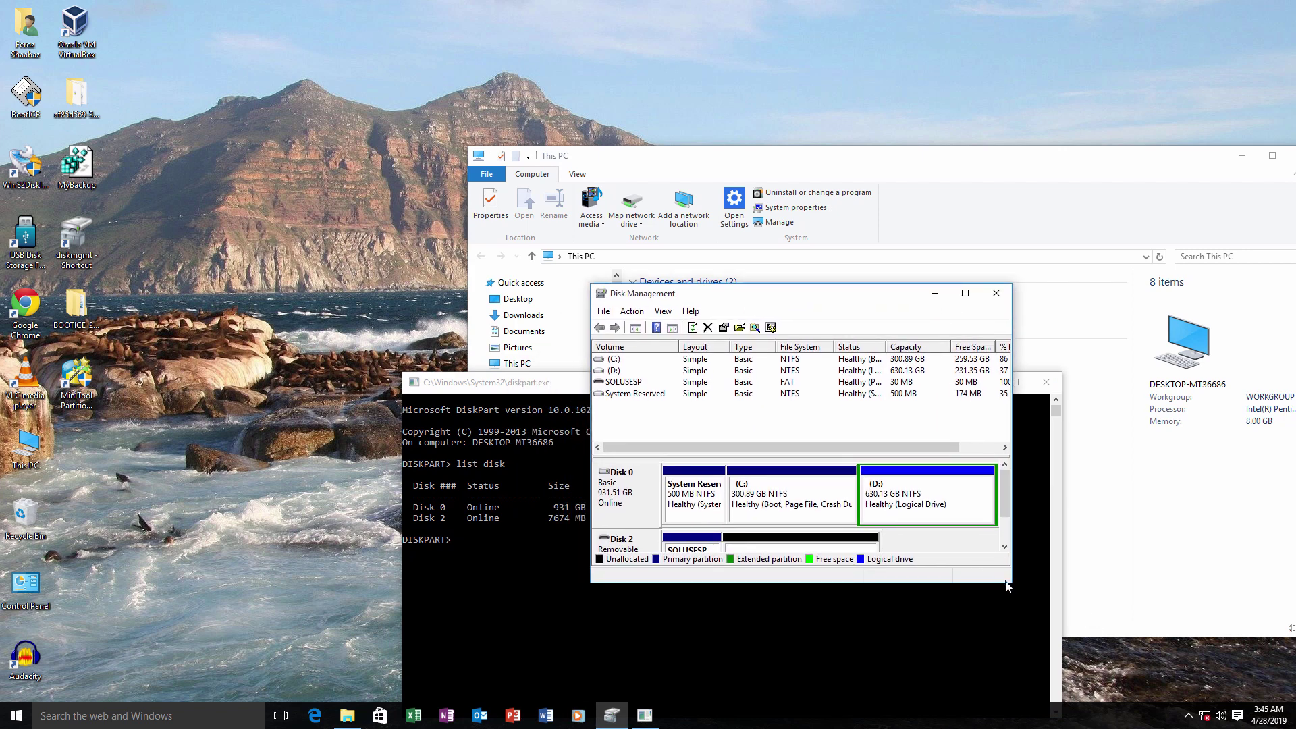
{"action": "left_click_drag", "start_coordinate": [1019, 592], "coordinate": [1126, 665]}
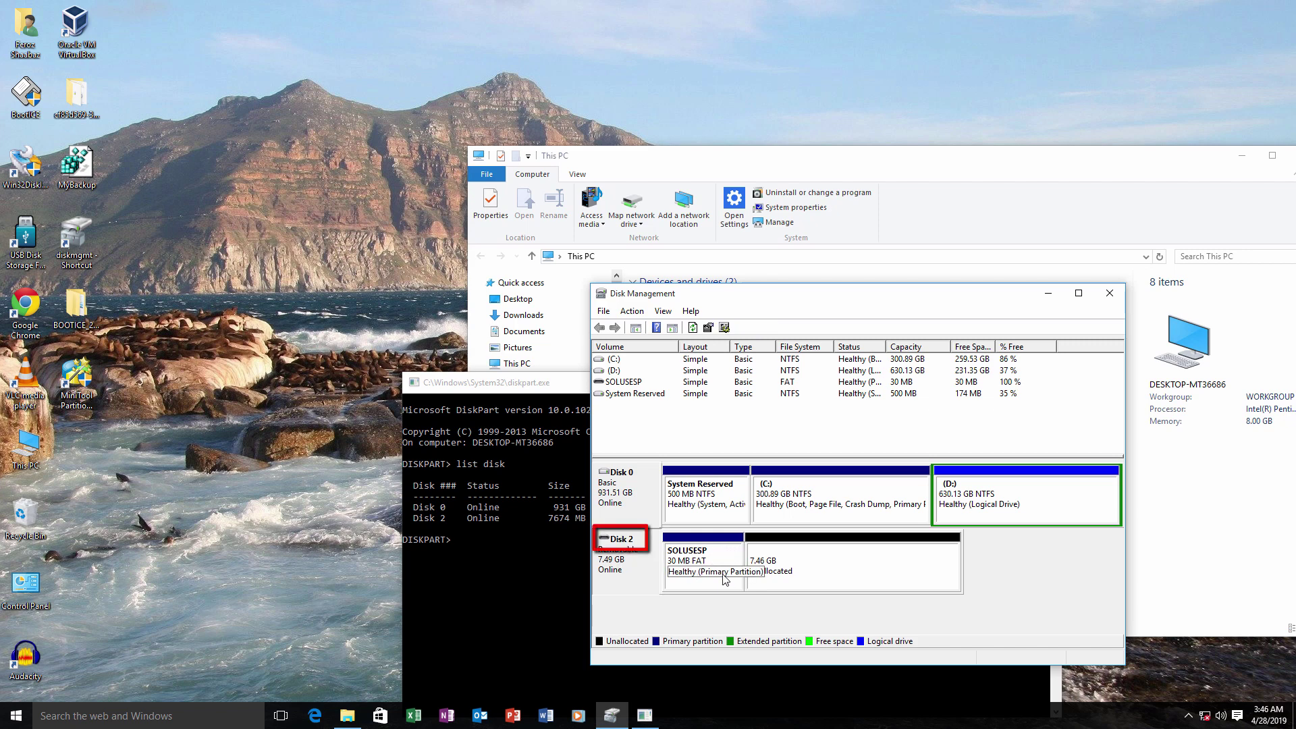
{"action": "left_click_drag", "start_coordinate": [739, 295], "coordinate": [819, 349]}
{"action": "left_click", "coordinate": [602, 509]}
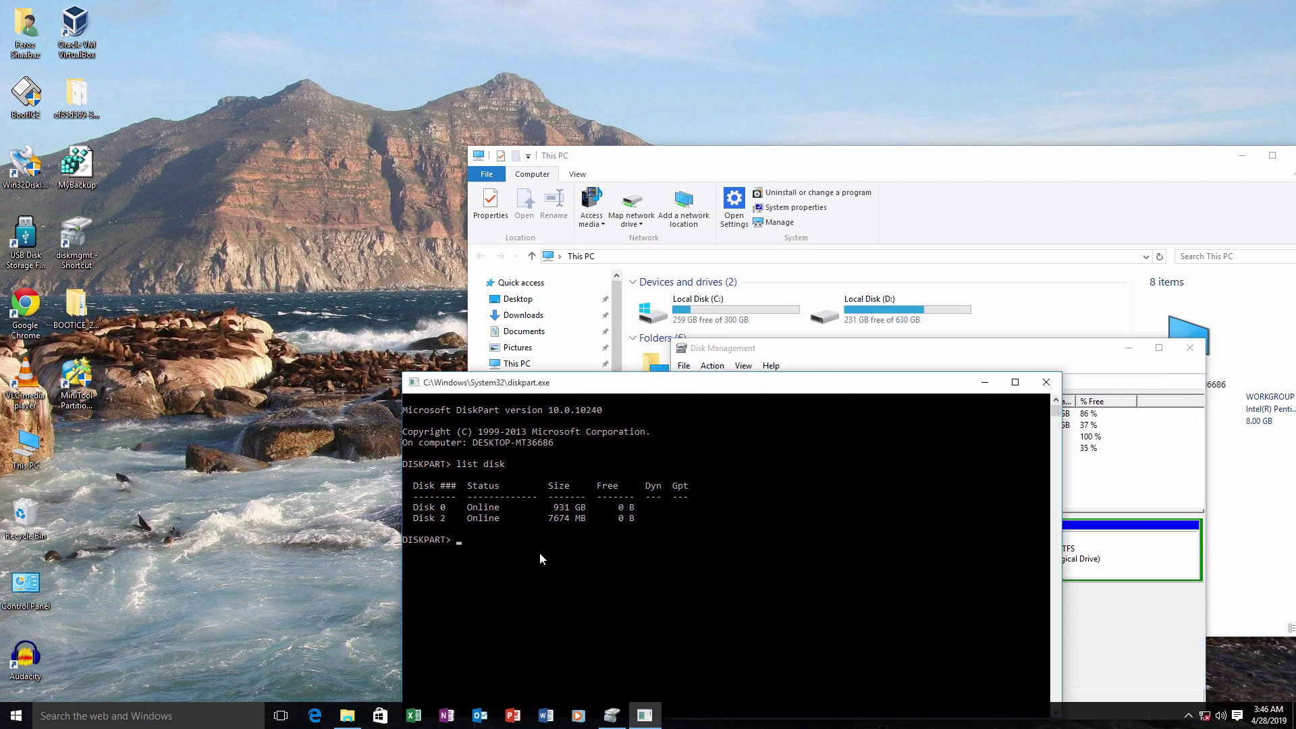
Select disk 2 in DiskPart and clean it of all partitions
{"action": "type", "text": "select disk 2"}
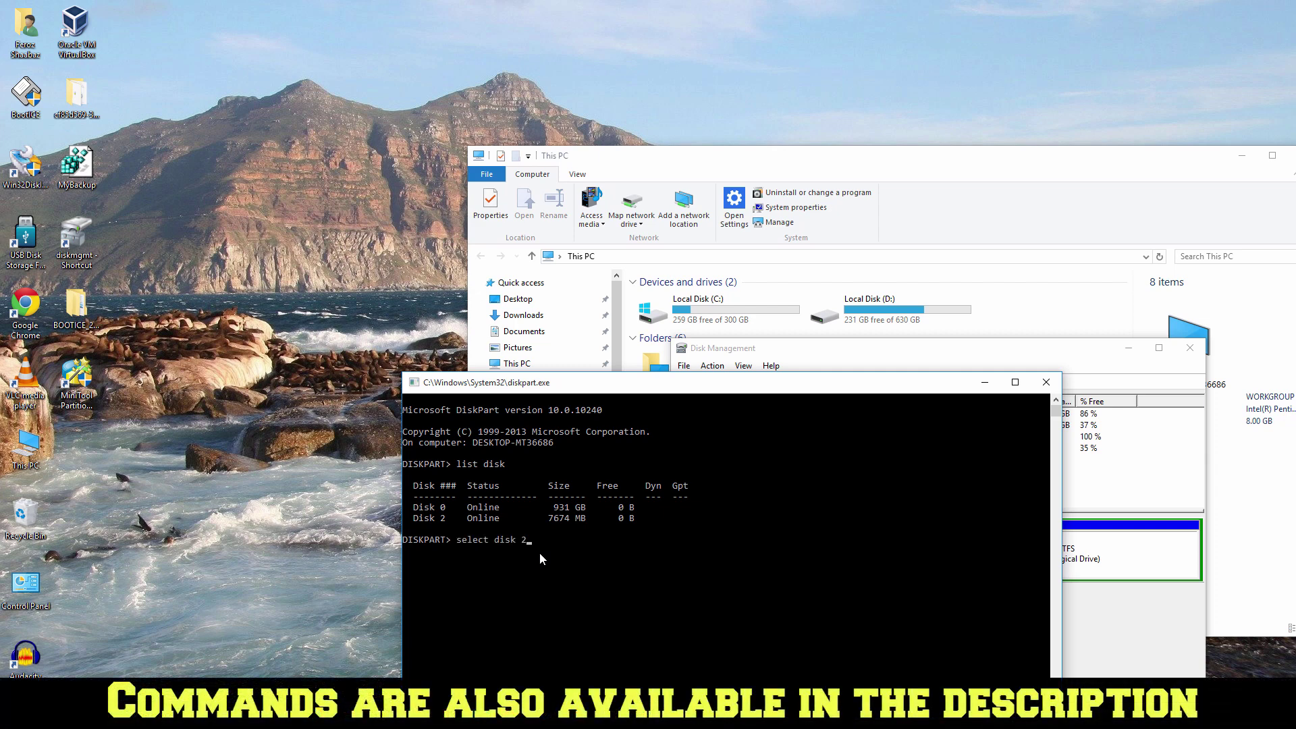
{"action": "key", "text": "Return"}
{"action": "type", "text": "clean"}
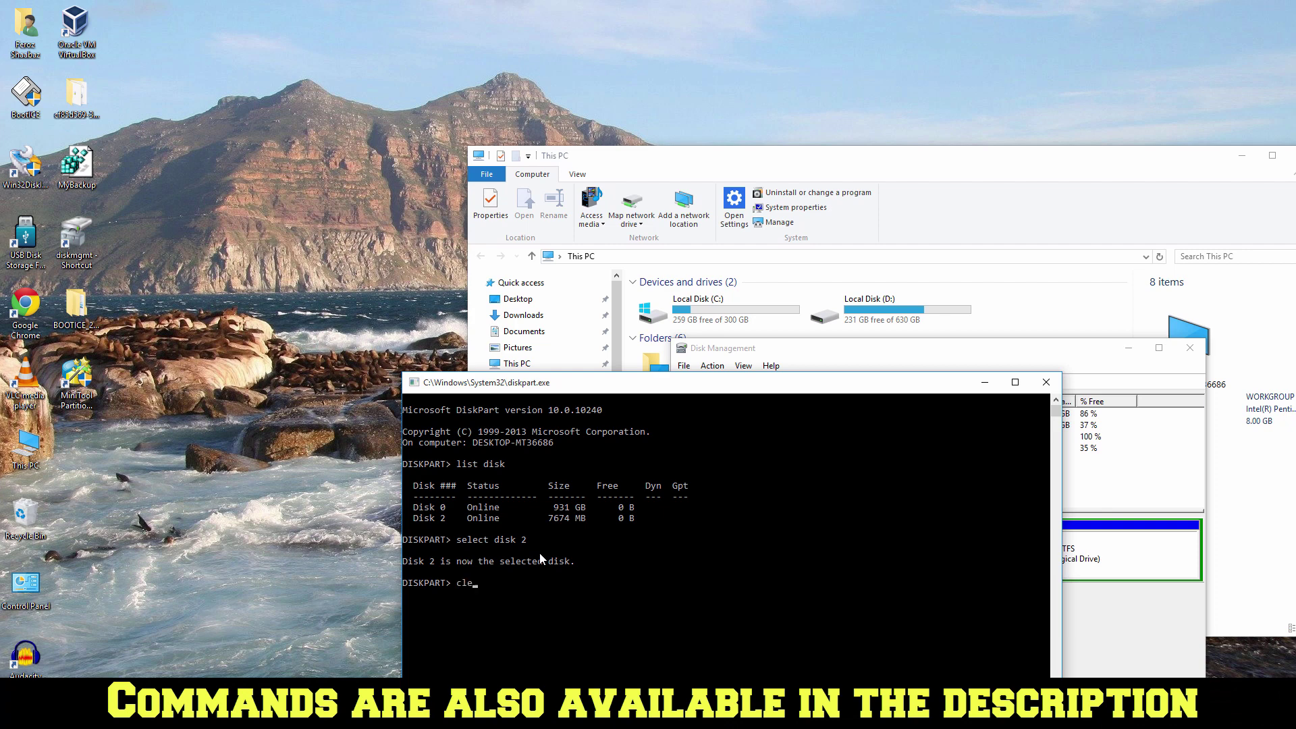
{"action": "key", "text": "Return"}
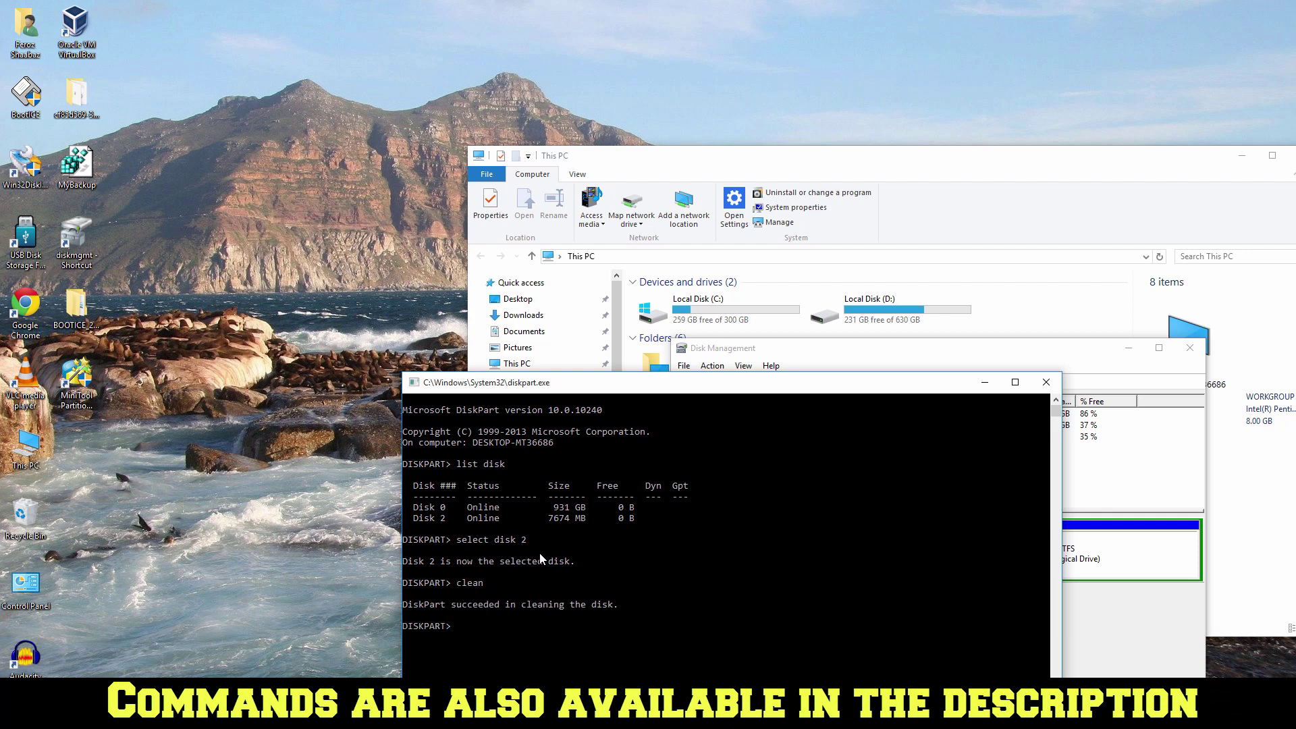
{"action": "left_click_drag", "start_coordinate": [561, 392], "coordinate": [356, 320]}
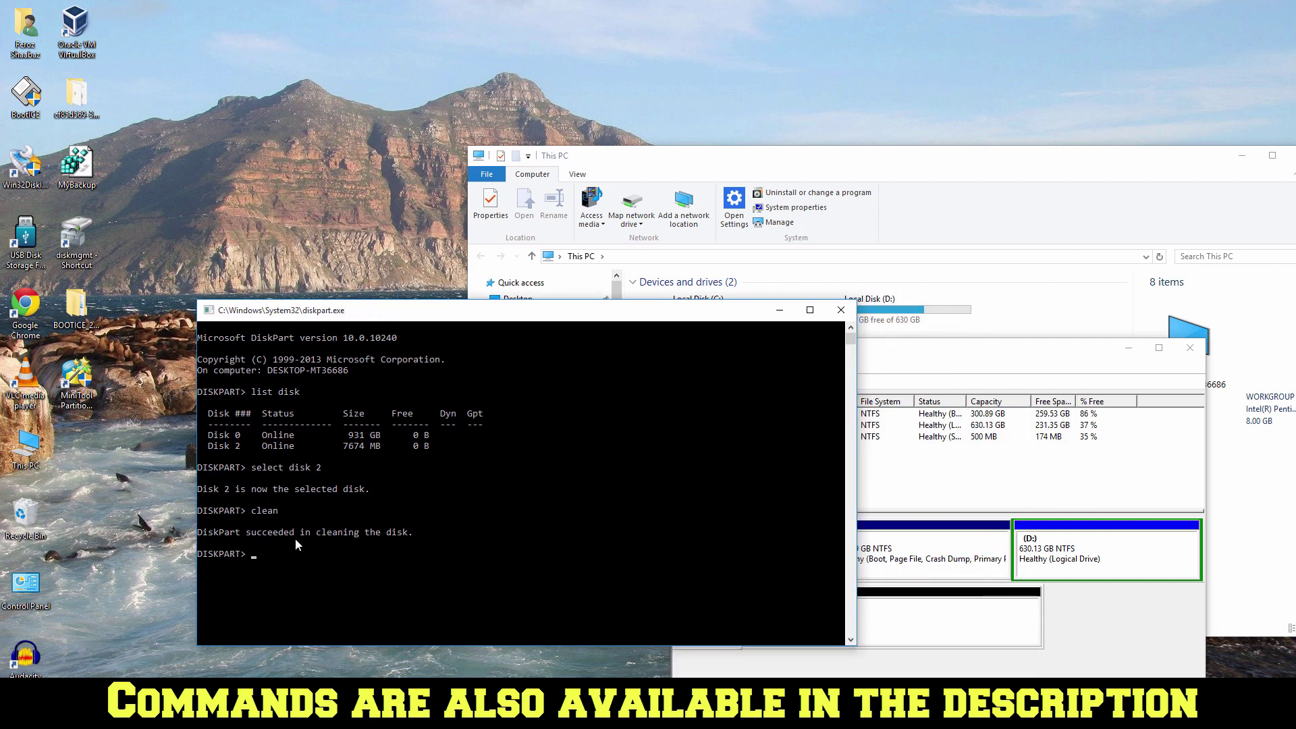
Create an active primary partition and start a quick FAT32 format (format fs=fat32 quick)
{"action": "type", "text": "create partition primary"}
{"action": "key", "text": "Return"}
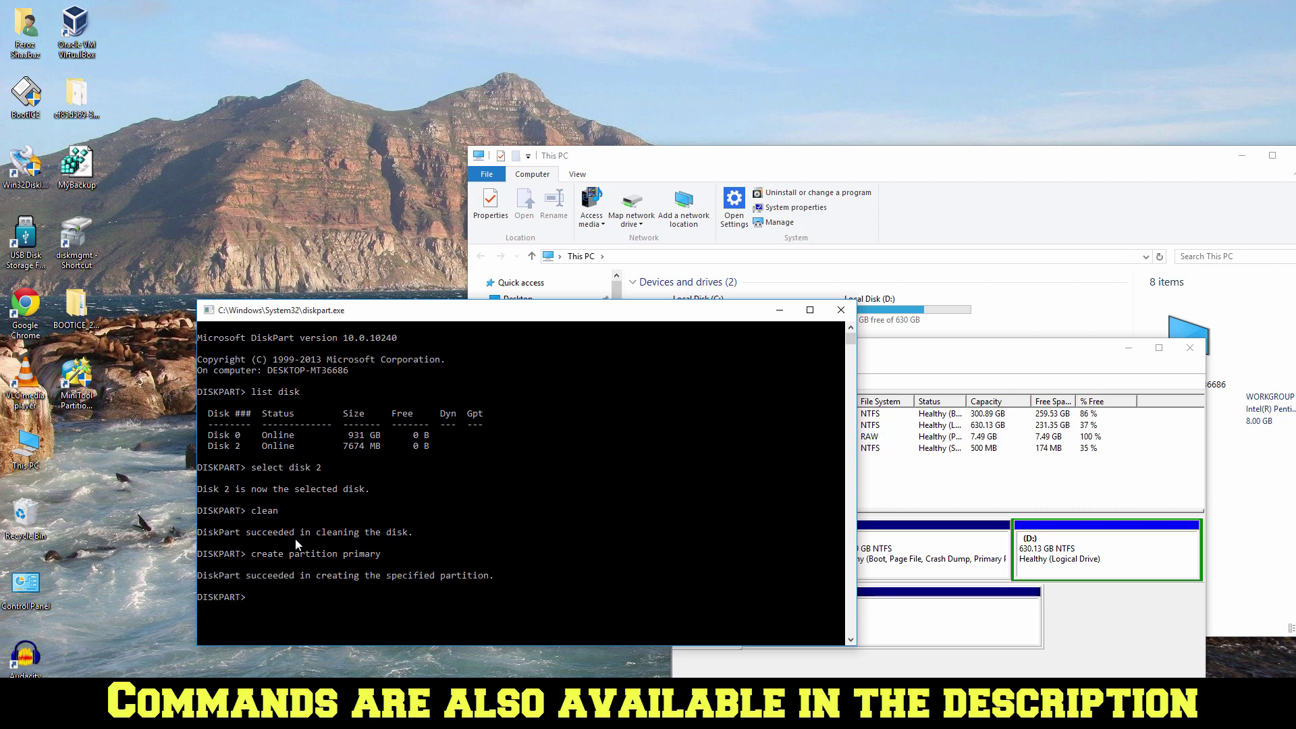
{"action": "type", "text": "active"}
{"action": "key", "text": "Return"}
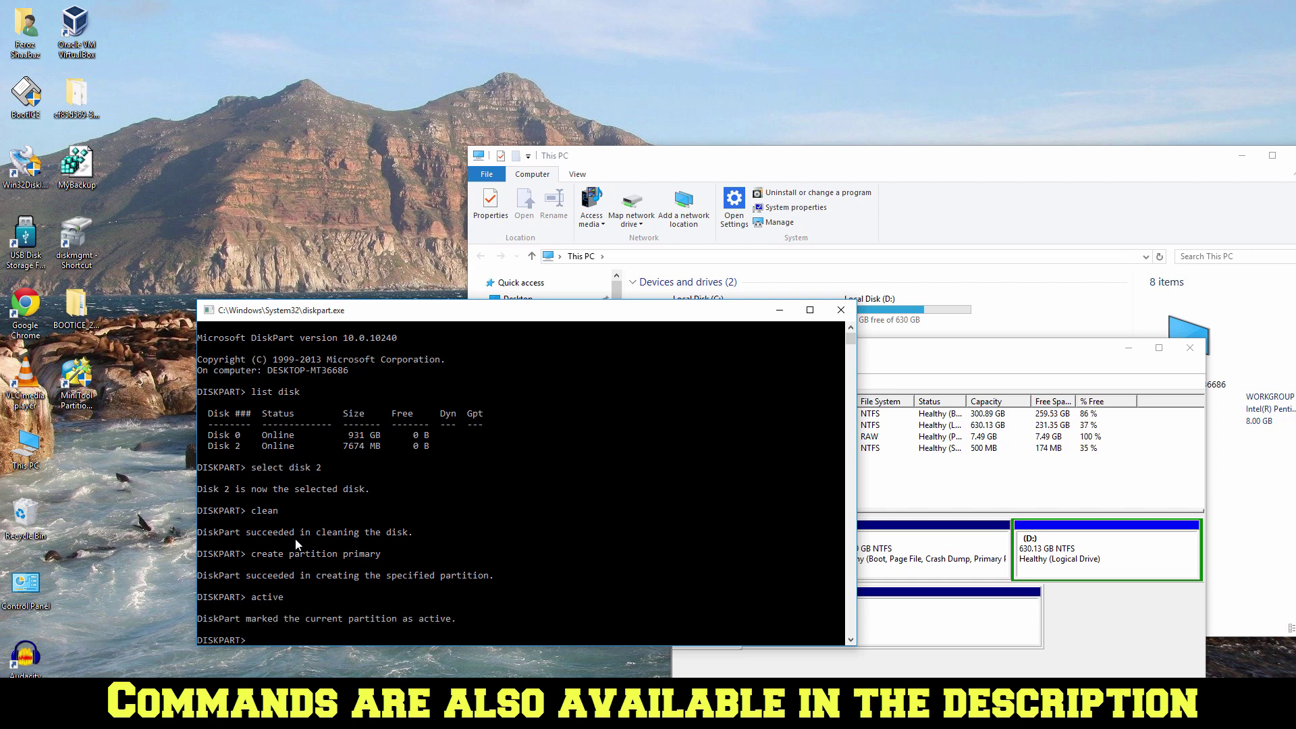
{"action": "type", "text": "format fs=fat32"}
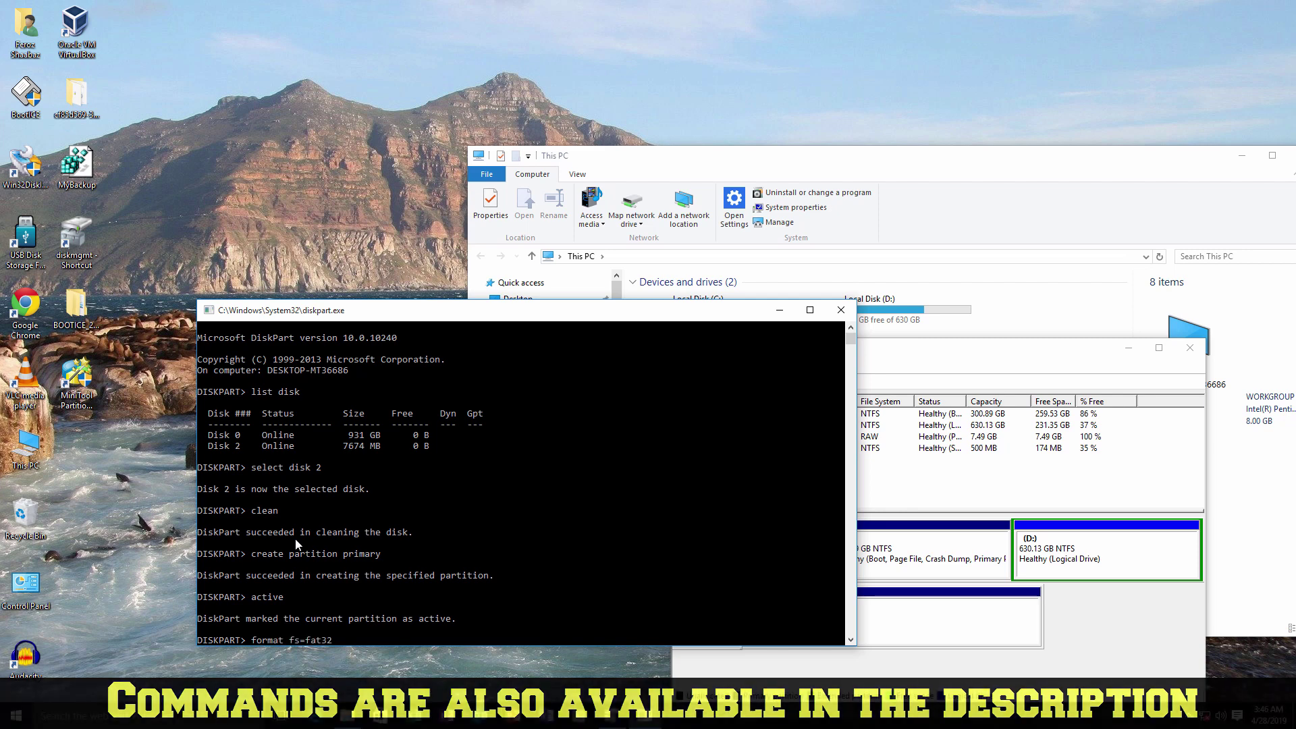
{"action": "type", "text": " quick"}
{"action": "key", "text": "Return"}
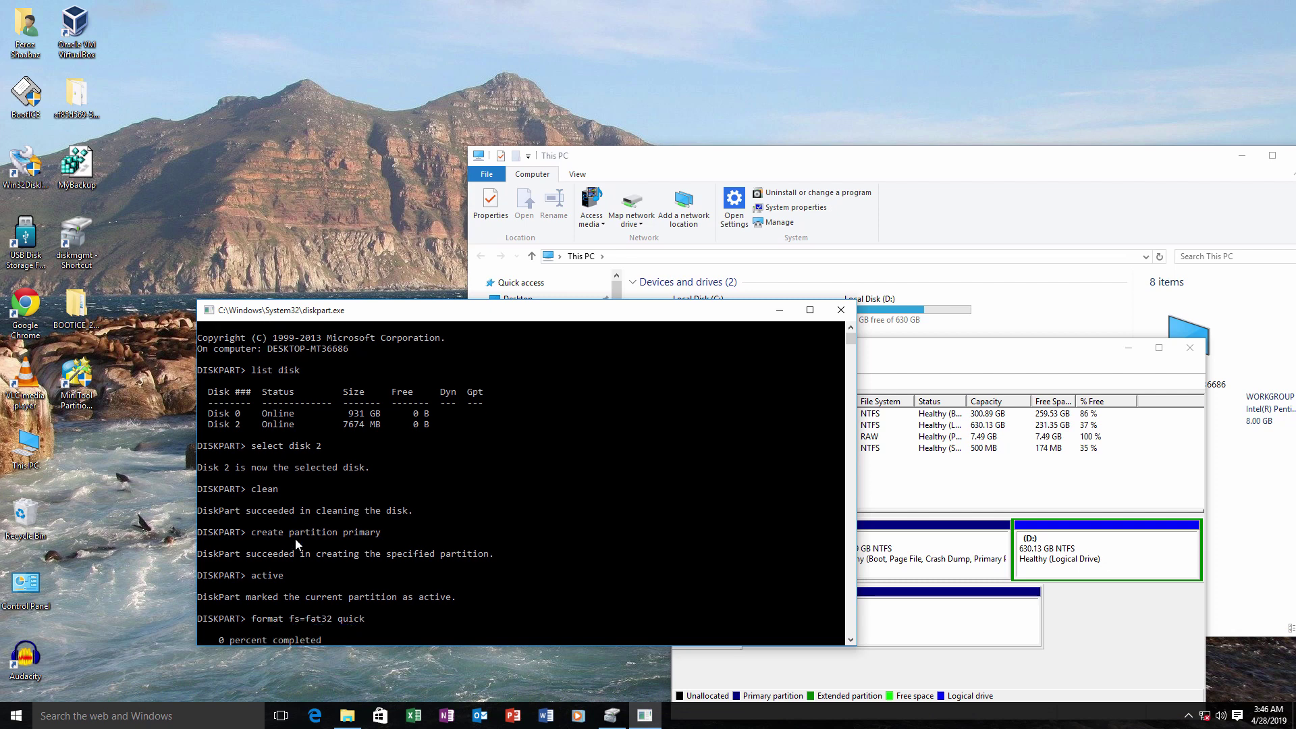
Refresh This PC and check that Removable Disk (E:) shows 7.47 GB FAT32
{"action": "left_click_drag", "start_coordinate": [465, 317], "coordinate": [327, 303]}
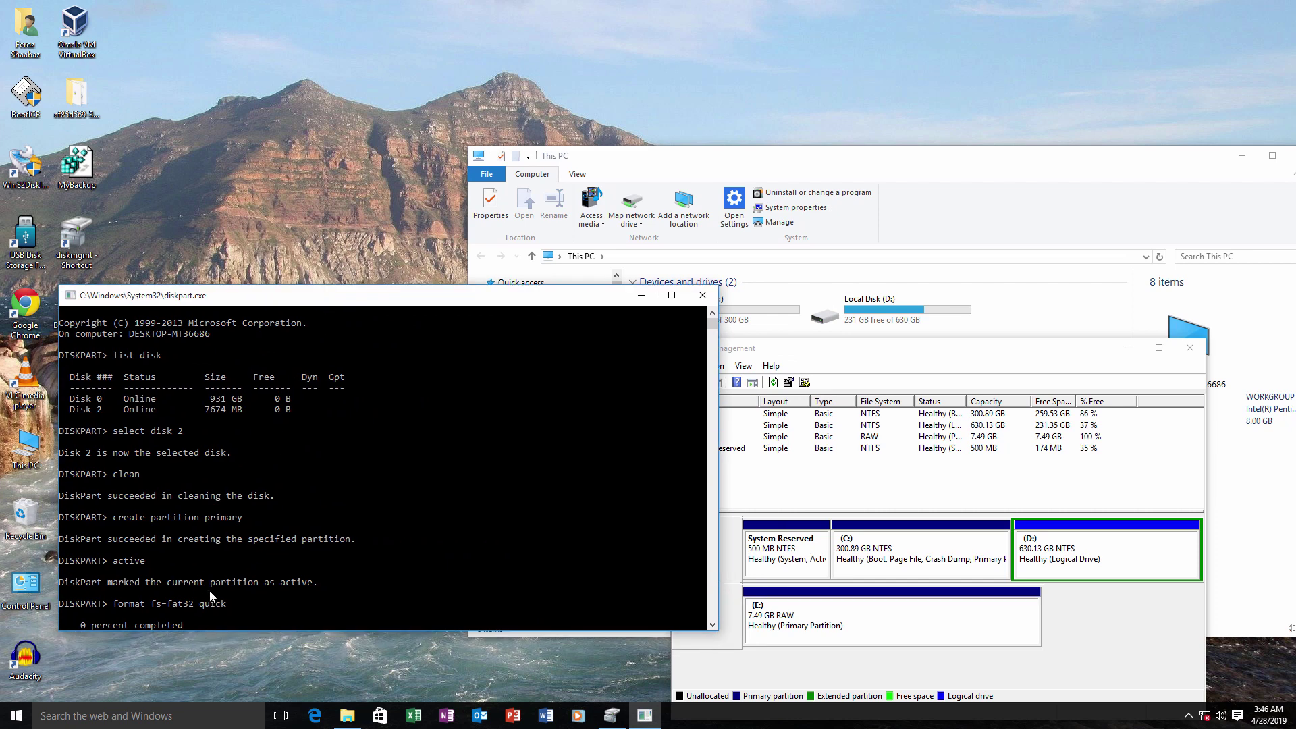
{"action": "scroll", "coordinate": [213, 587], "scroll_direction": "down", "scroll_amount": 2}
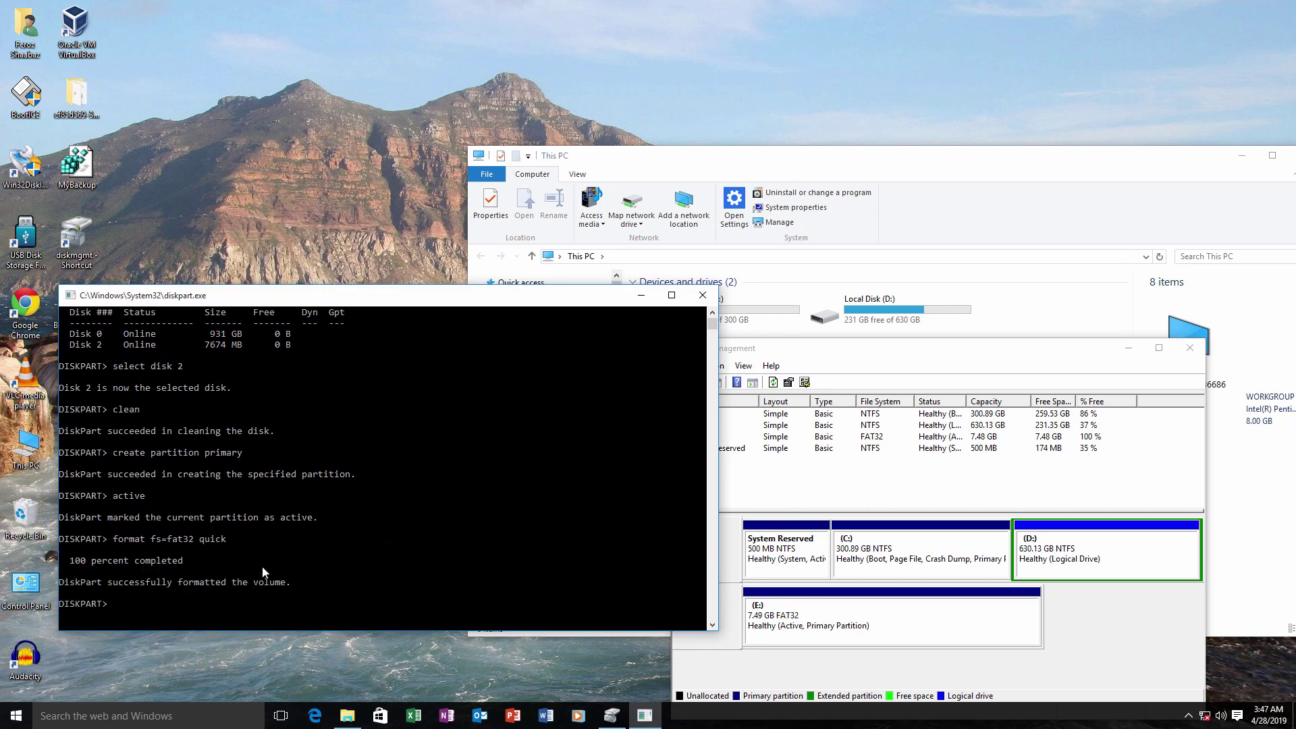
{"action": "left_click_drag", "start_coordinate": [760, 348], "coordinate": [781, 292]}
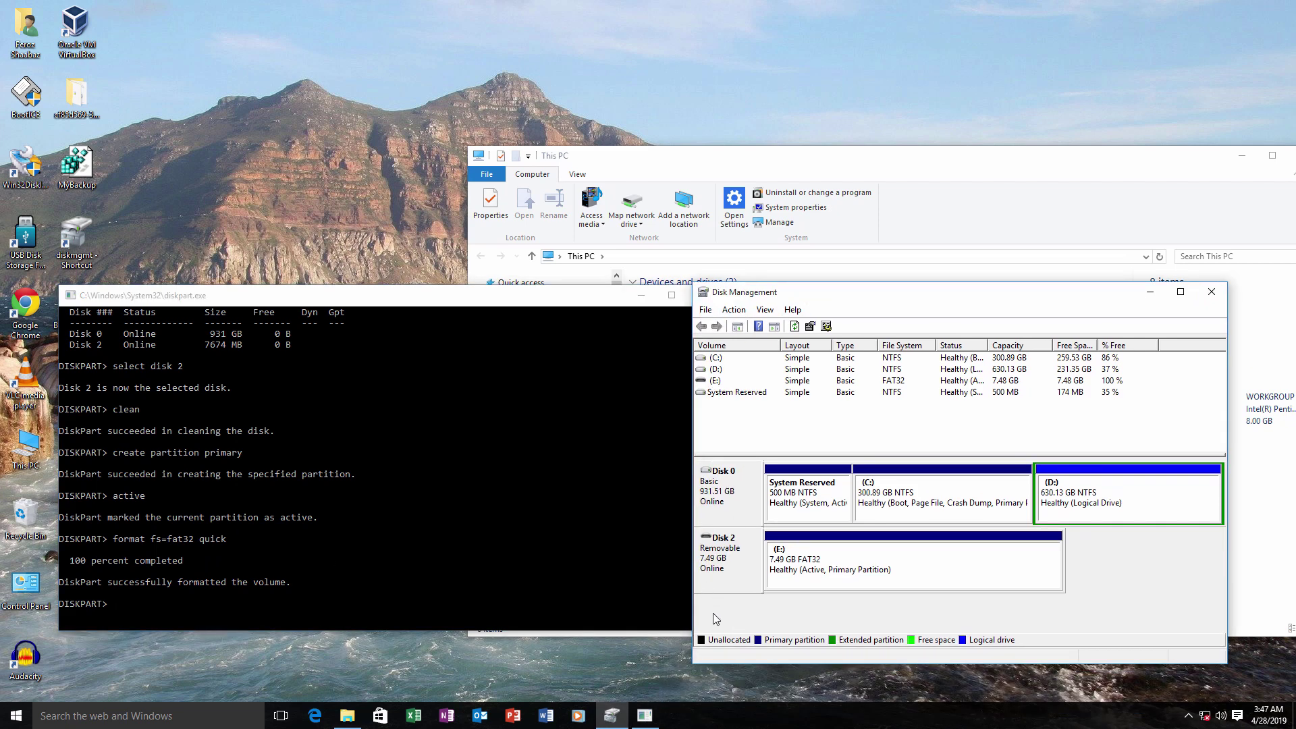
{"action": "left_click", "coordinate": [923, 174]}
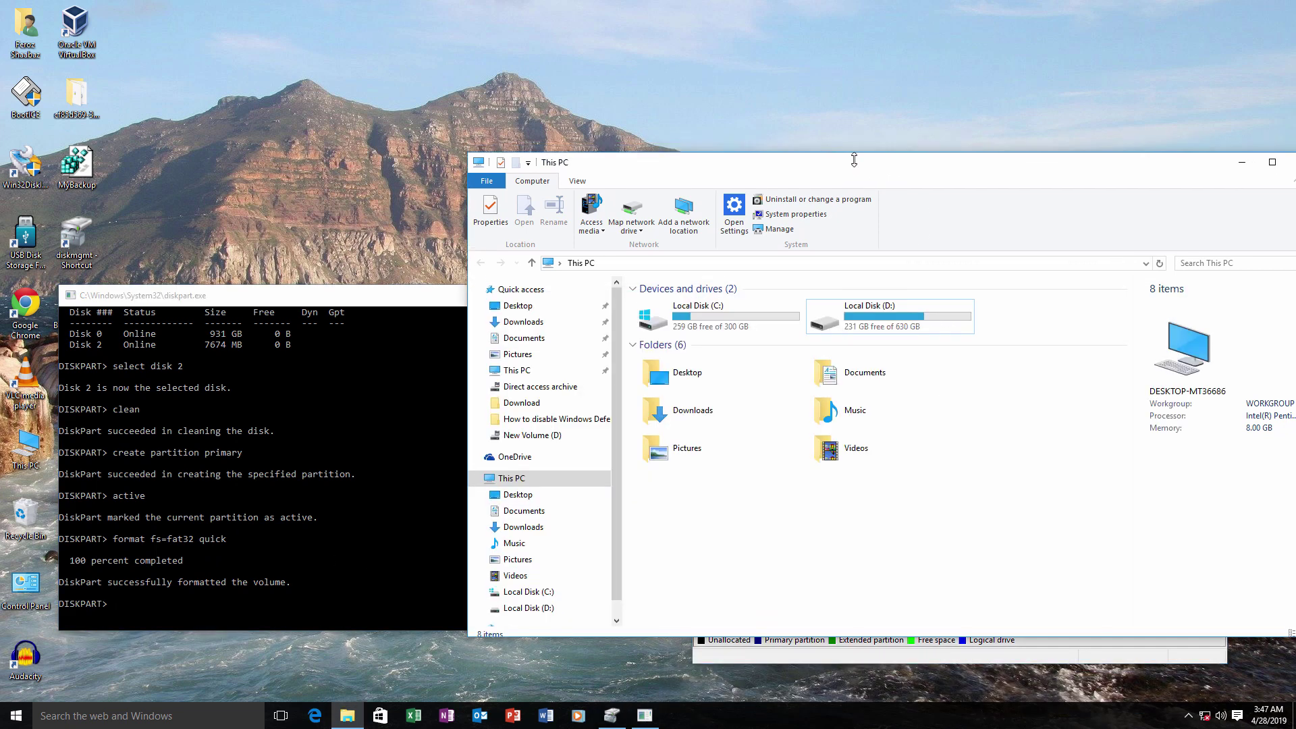
{"action": "left_click_drag", "start_coordinate": [860, 175], "coordinate": [765, 170]}
{"action": "right_click", "coordinate": [913, 491]}
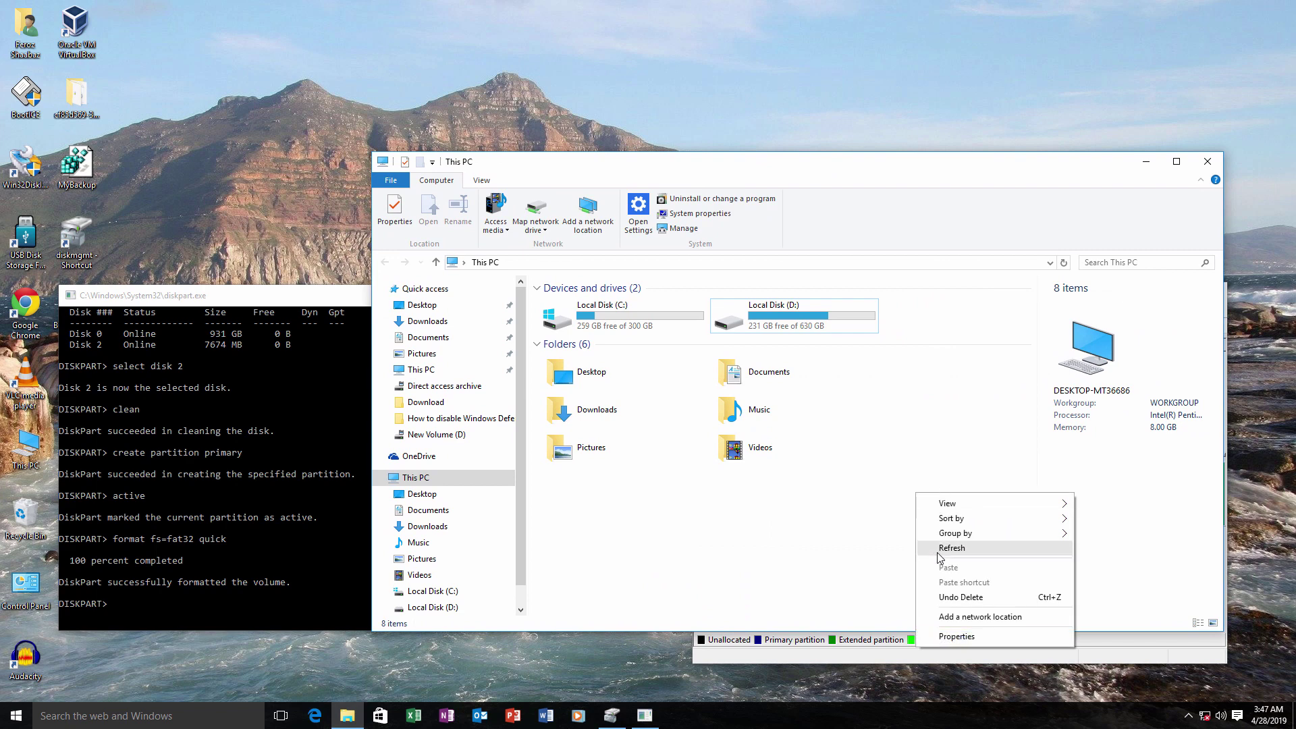
{"action": "left_click", "coordinate": [938, 548]}
{"action": "left_click", "coordinate": [625, 358]}
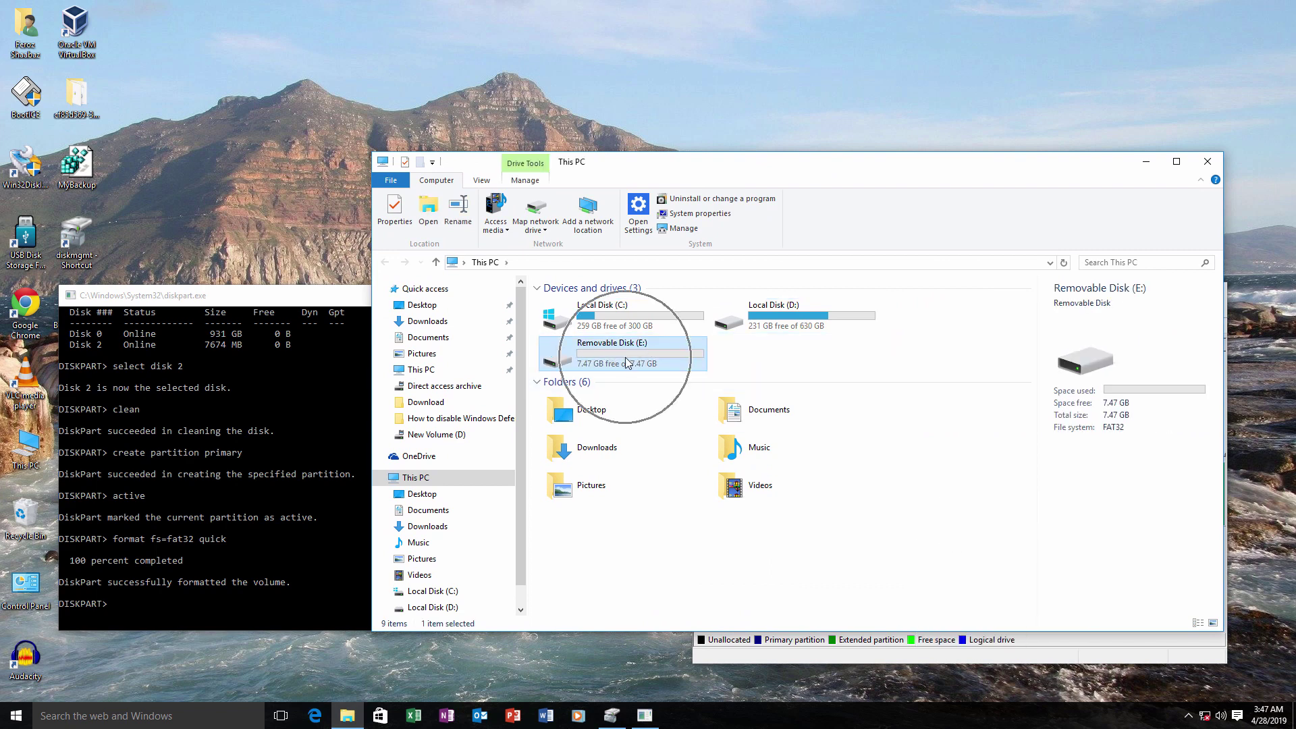
Close This PC, Disk Management and the diskpart console
{"action": "left_click", "coordinate": [1207, 162]}
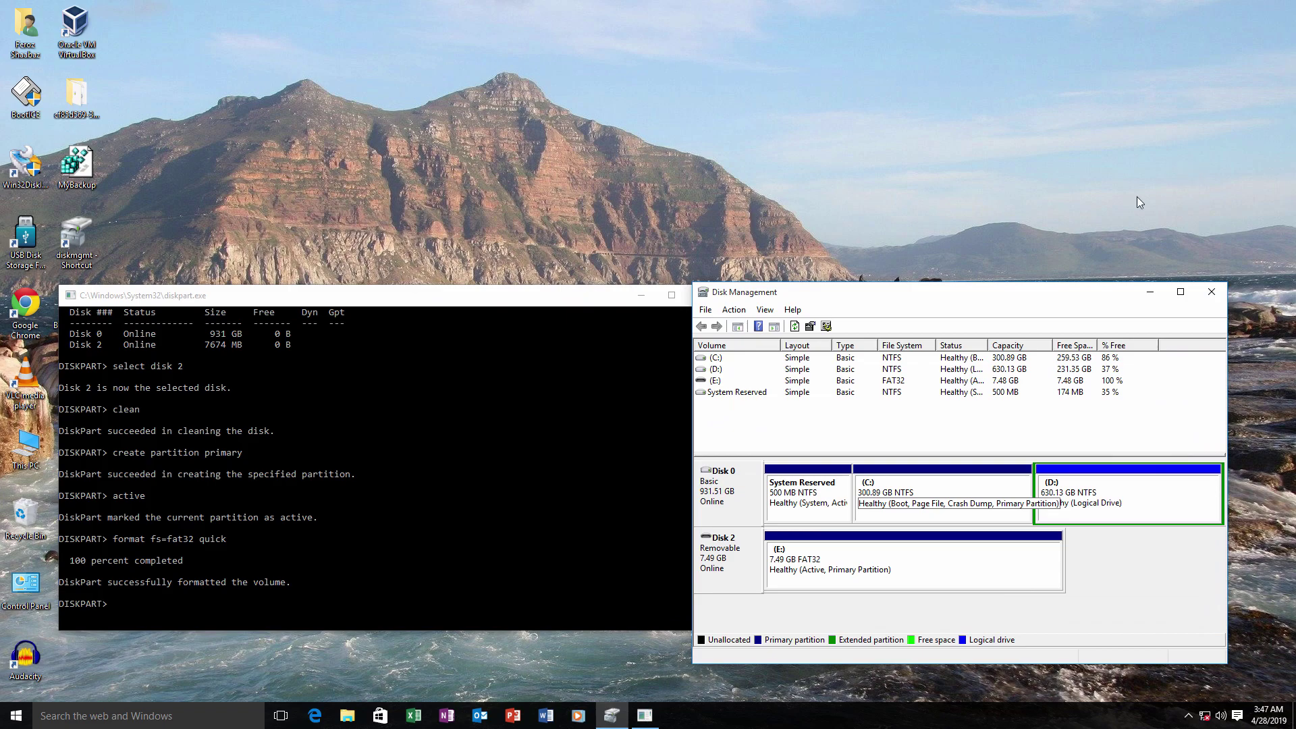
{"action": "left_click", "coordinate": [1209, 293]}
{"action": "left_click", "coordinate": [702, 298]}
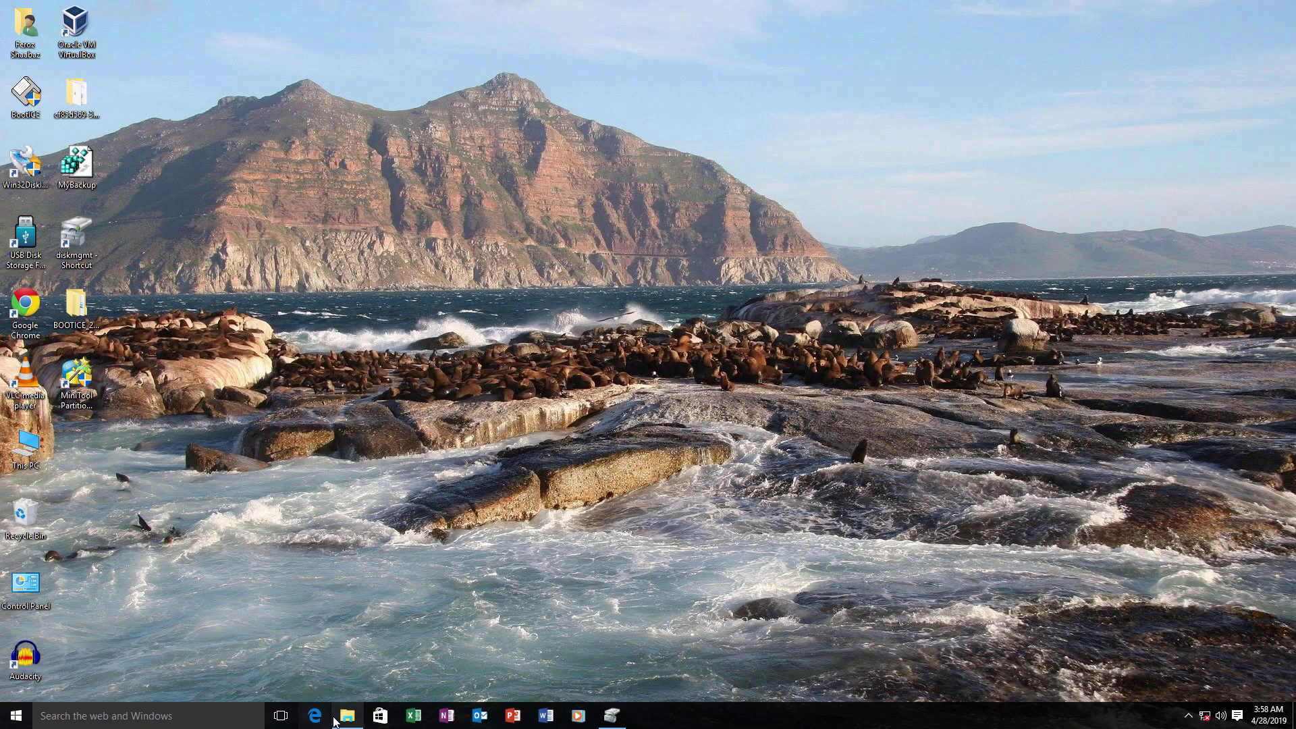
Start a format of the 30 MB SOLUSESP (E:) drive from This PC and confirm the erase
{"action": "left_click", "coordinate": [338, 718]}
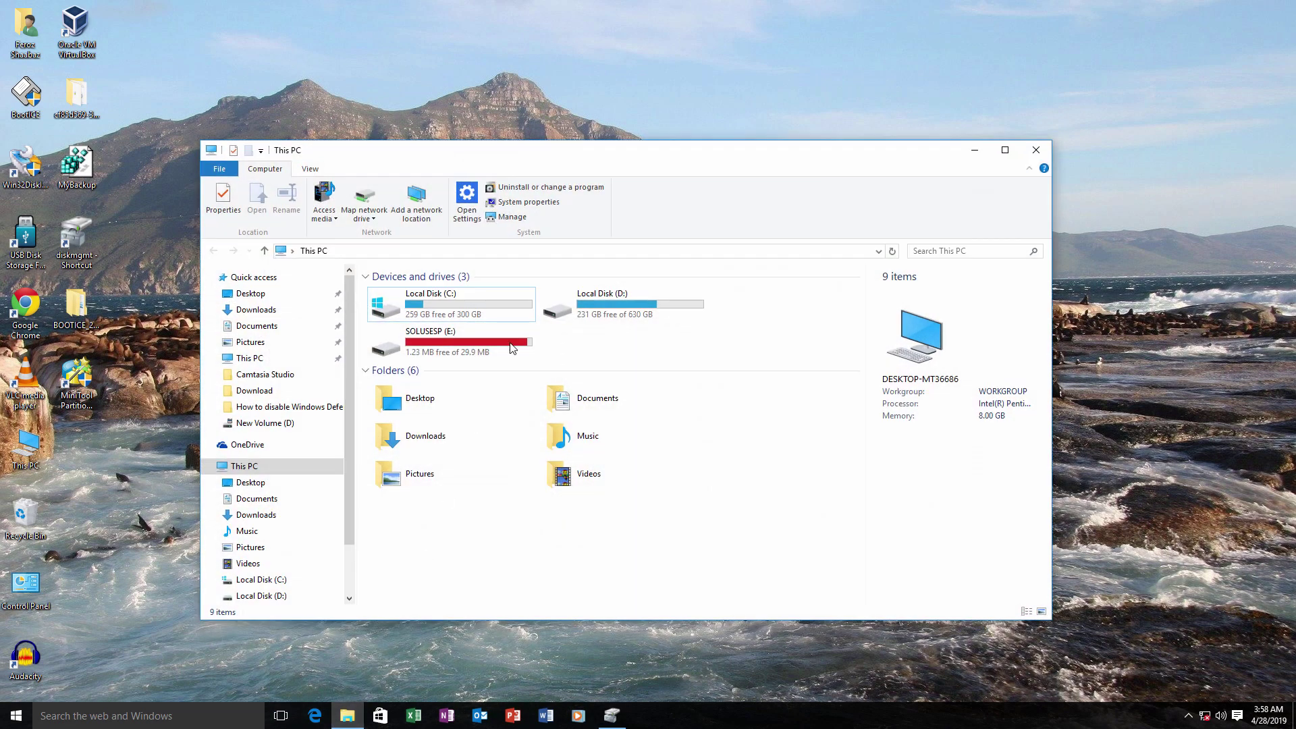
{"action": "left_click_drag", "start_coordinate": [560, 162], "coordinate": [653, 177]}
{"action": "left_click", "coordinate": [553, 348]}
{"action": "right_click", "coordinate": [559, 337]}
{"action": "left_click", "coordinate": [595, 534]}
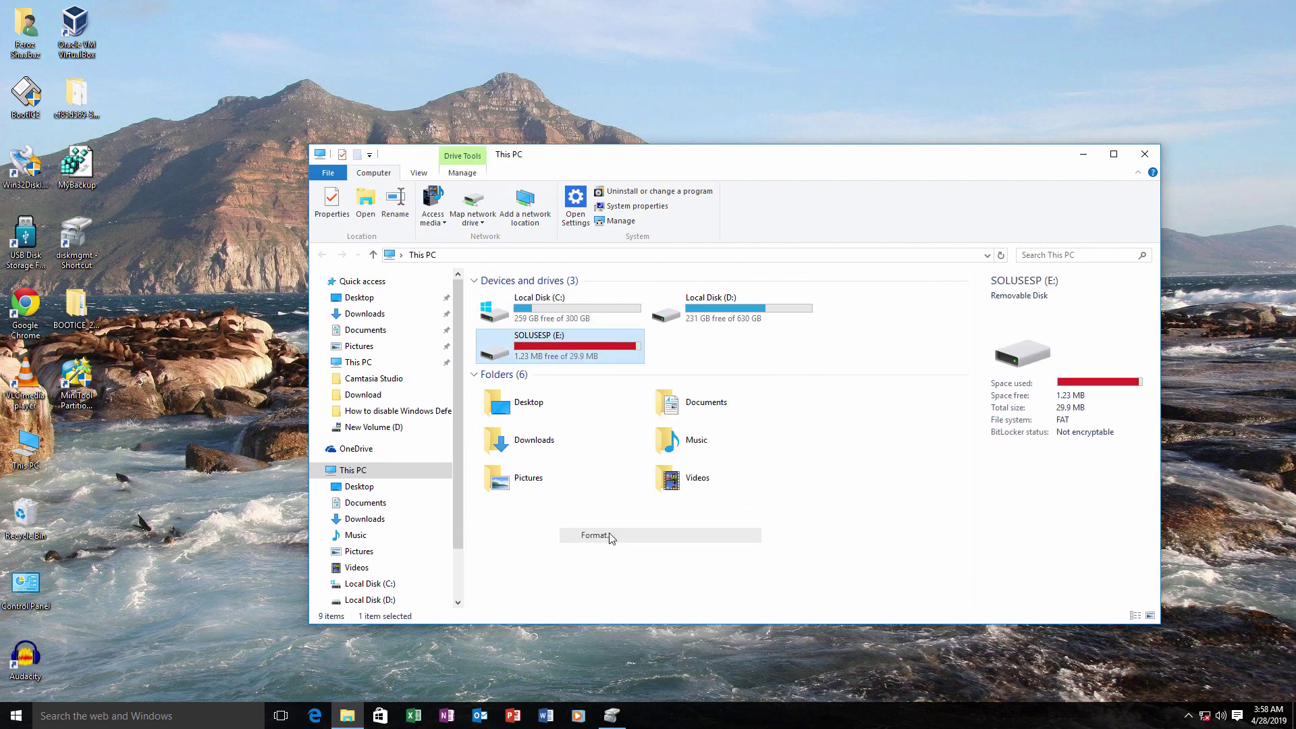
{"action": "left_click_drag", "start_coordinate": [463, 351], "coordinate": [586, 297]}
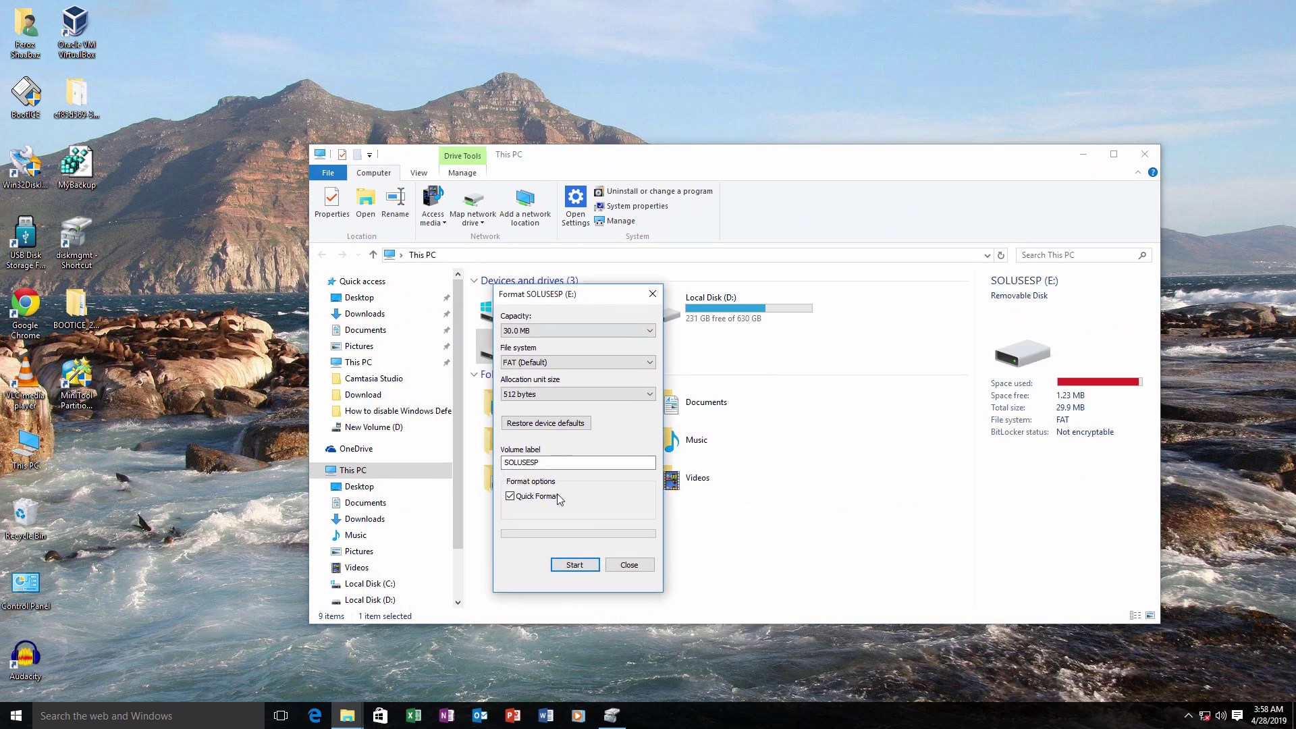
{"action": "left_click", "coordinate": [575, 565]}
{"action": "left_click", "coordinate": [680, 359]}
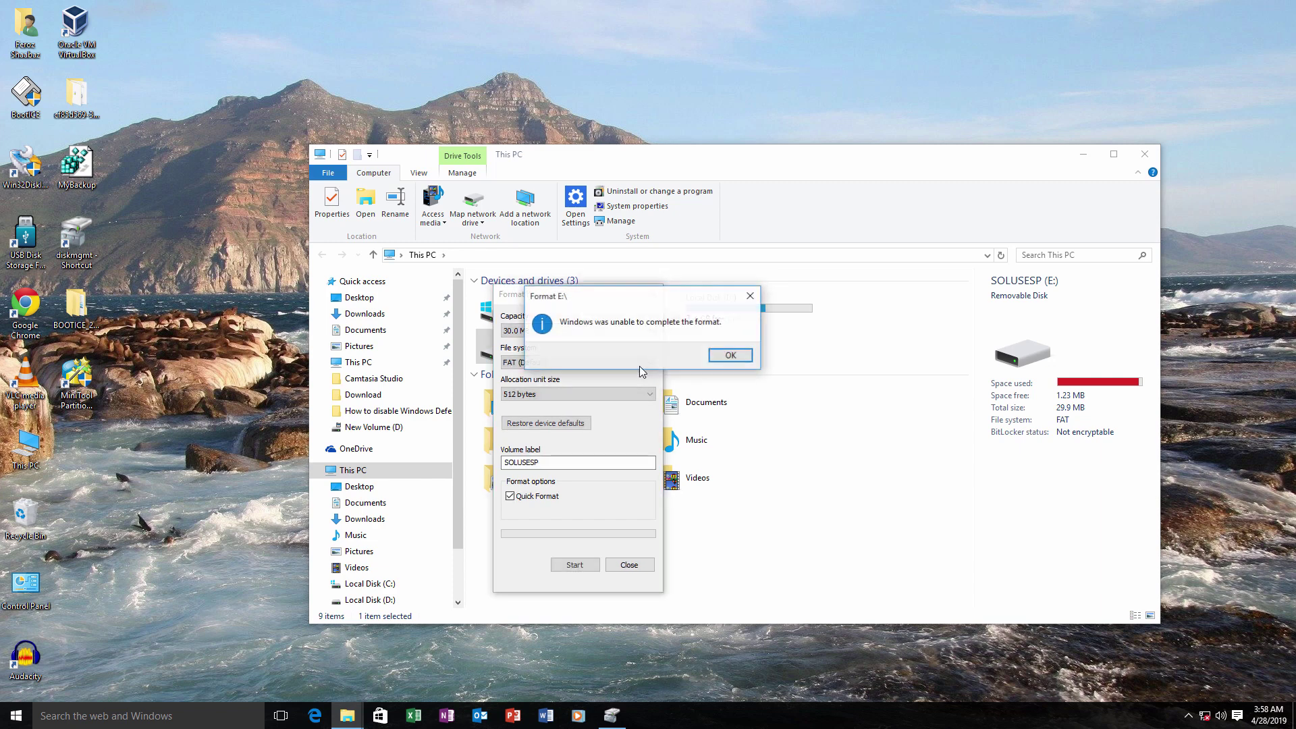
Dismiss the format failure message and close the Format dialog
{"action": "left_click", "coordinate": [719, 351]}
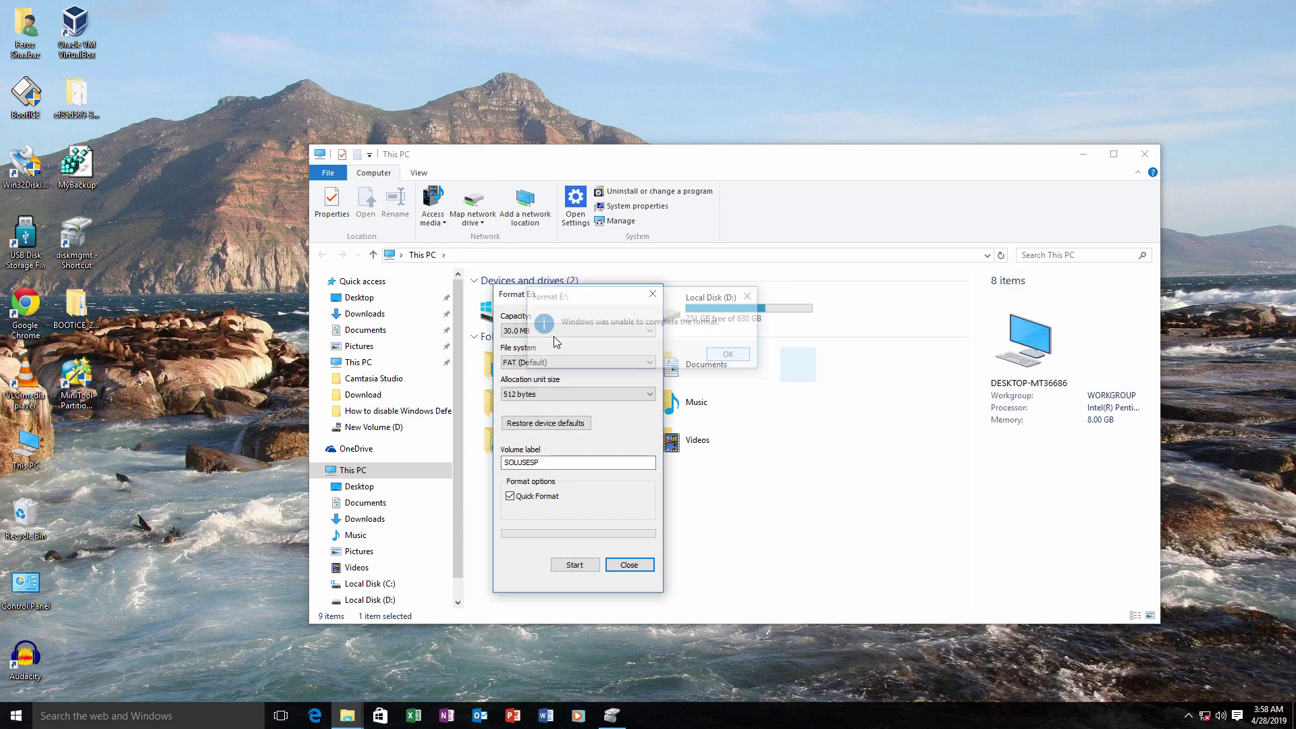
{"action": "left_click", "coordinate": [654, 295]}
{"action": "left_click_drag", "start_coordinate": [767, 159], "coordinate": [937, 211]}
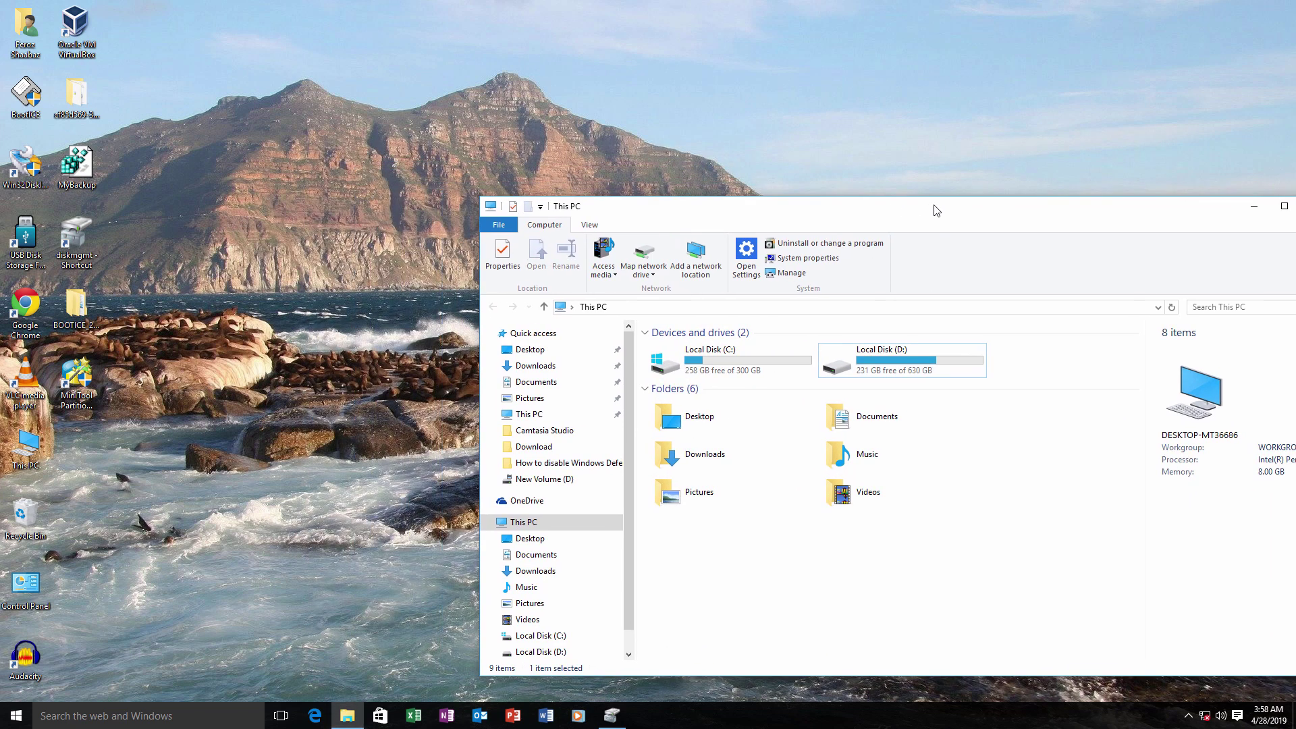
Open the BOOTICE_2016.06.17_v1.3.4.0 folder and run BOOTICEx64 as administrator
{"action": "left_click", "coordinate": [98, 316]}
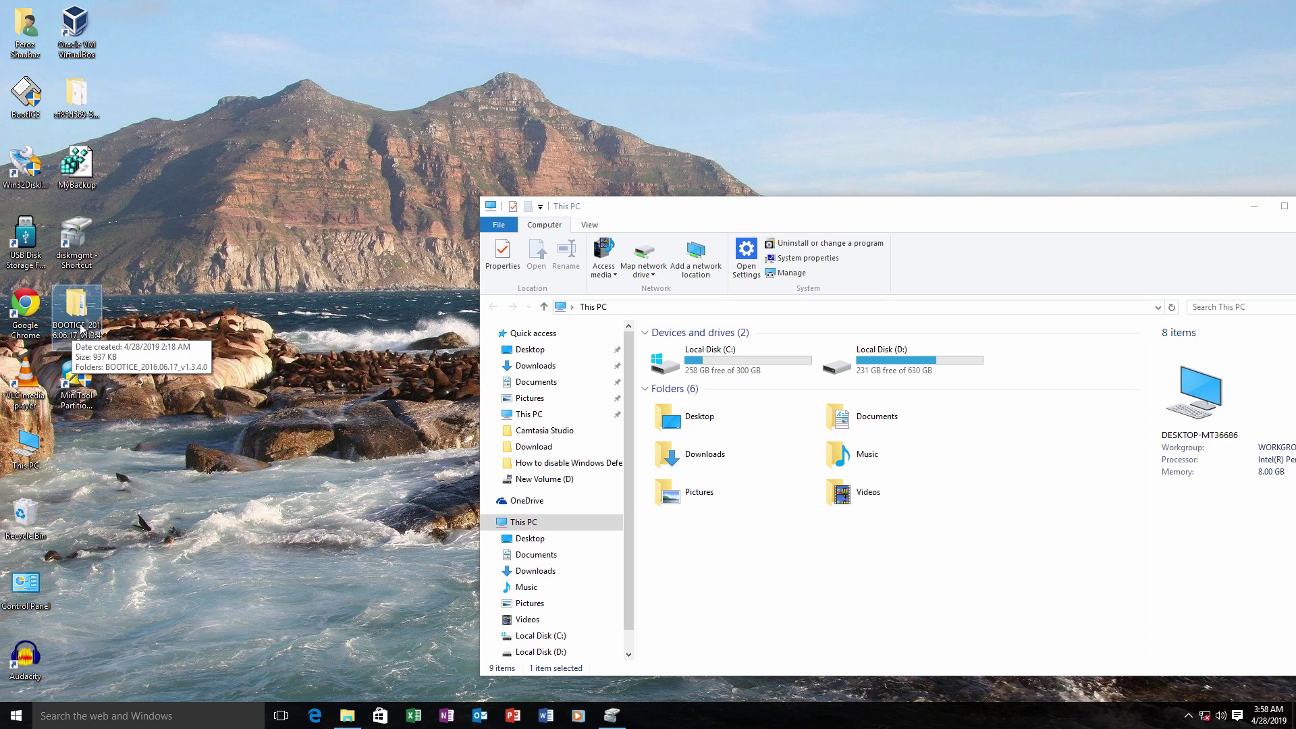
{"action": "double_click", "coordinate": [81, 329]}
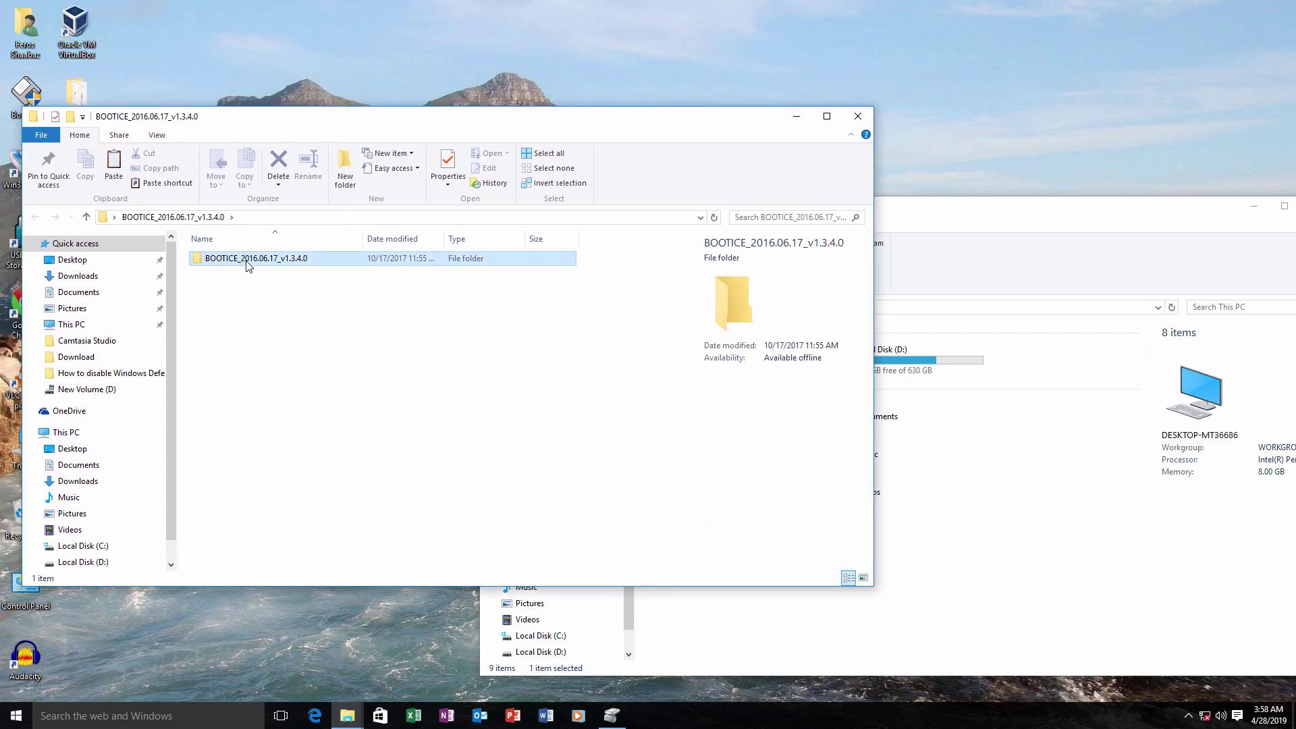
{"action": "double_click", "coordinate": [250, 259]}
{"action": "right_click", "coordinate": [247, 264]}
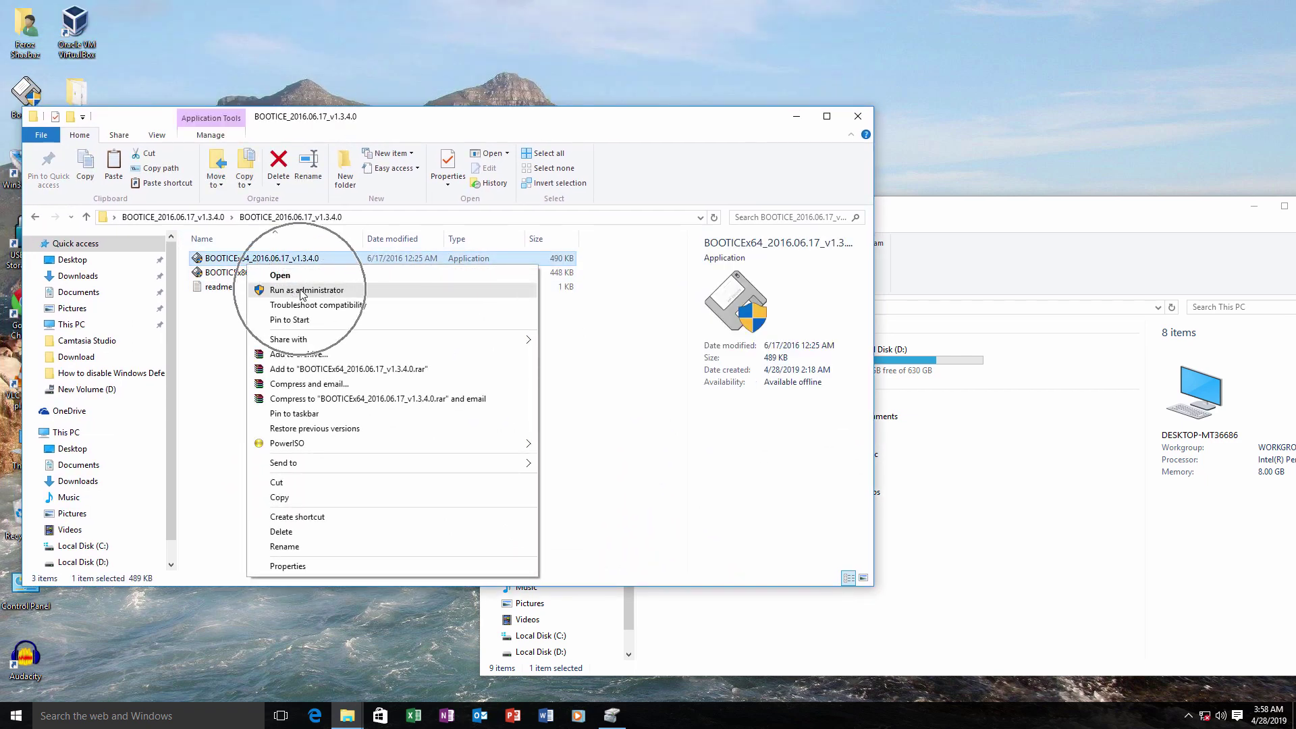
{"action": "left_click", "coordinate": [300, 290]}
{"action": "left_click_drag", "start_coordinate": [633, 268], "coordinate": [506, 272]}
Choose RM1 hp v220w (7.5 GB) as the destination disk and open Parts Manage
{"action": "left_click", "coordinate": [455, 384]}
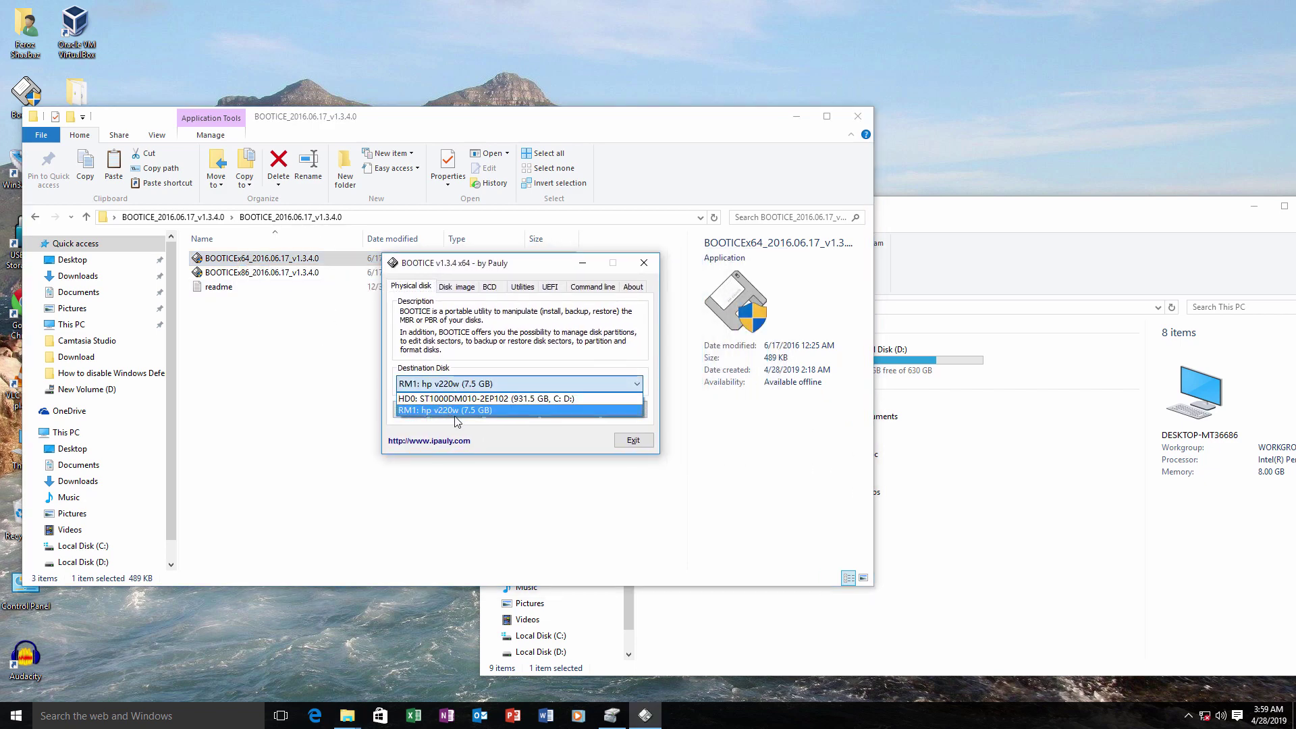
{"action": "left_click", "coordinate": [457, 410]}
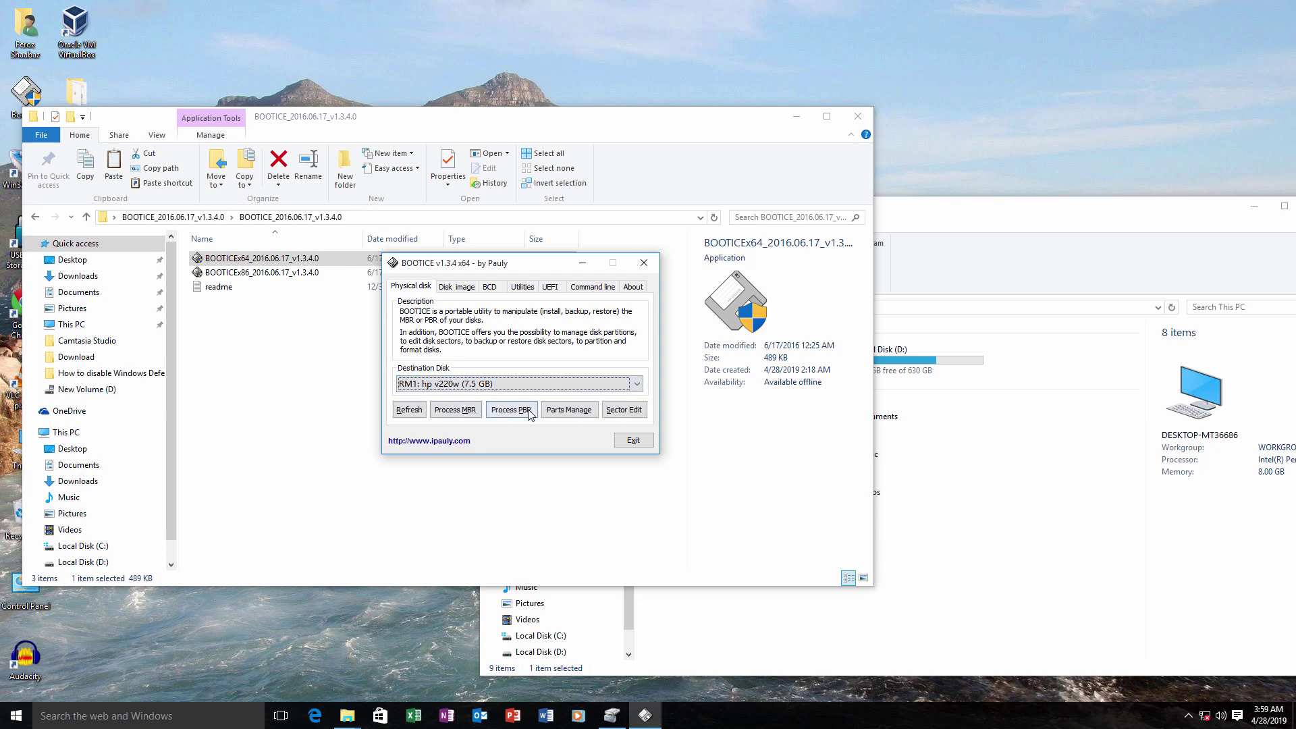
{"action": "left_click", "coordinate": [567, 411]}
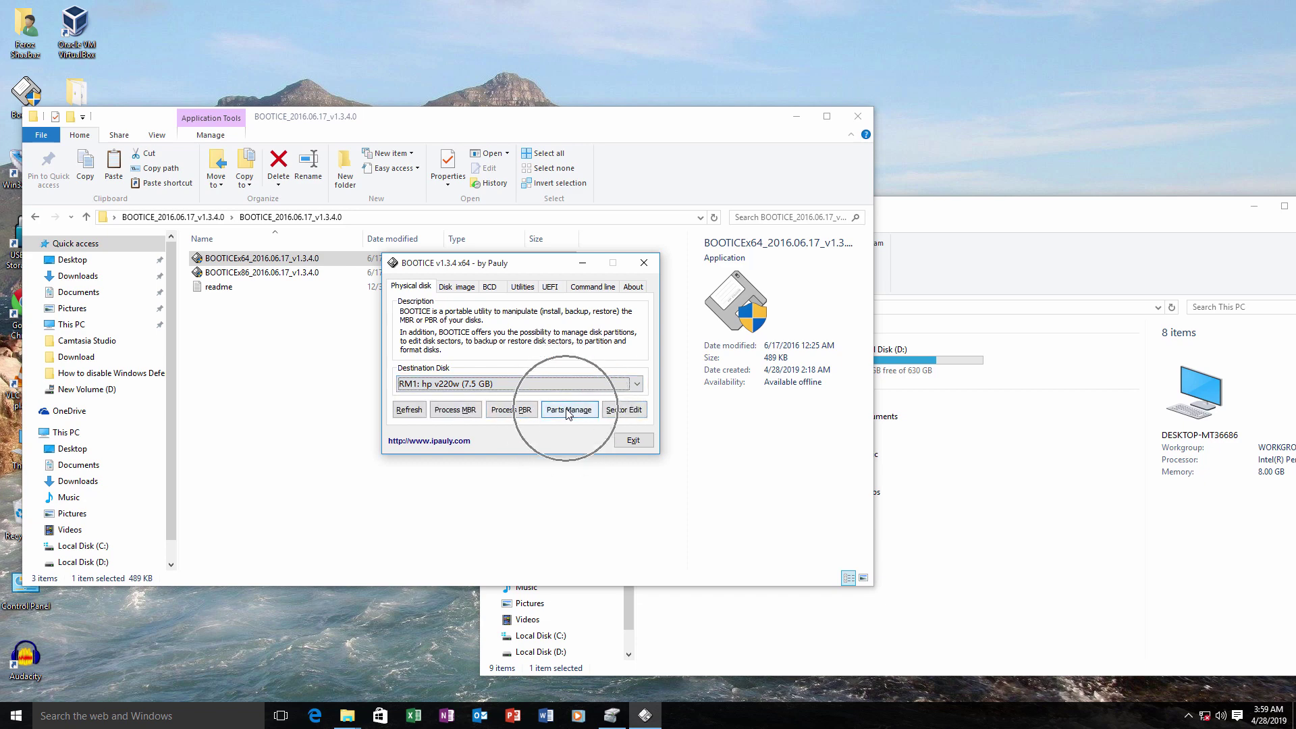
{"action": "left_click_drag", "start_coordinate": [556, 228], "coordinate": [612, 227]}
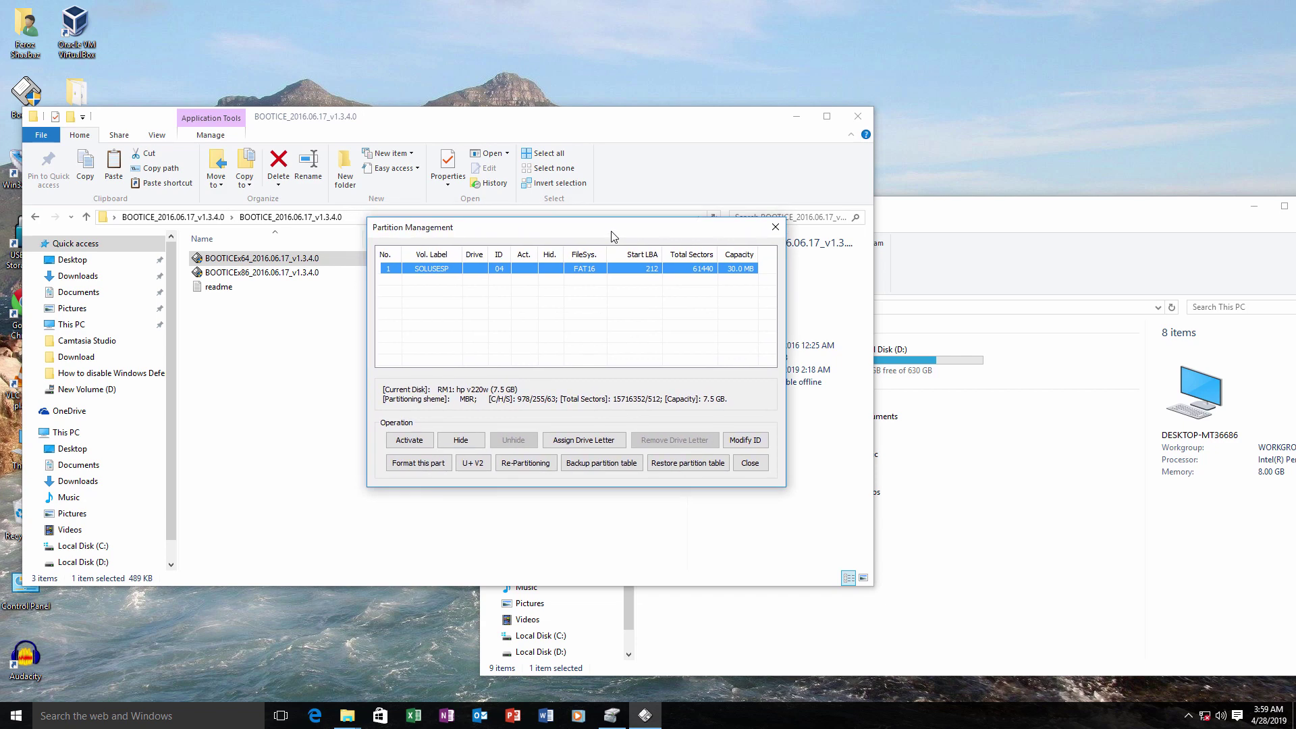
Re-partition the disk in USB-FDD mode as FAT32 labelled USB, confirming the wipe
{"action": "left_click", "coordinate": [523, 464]}
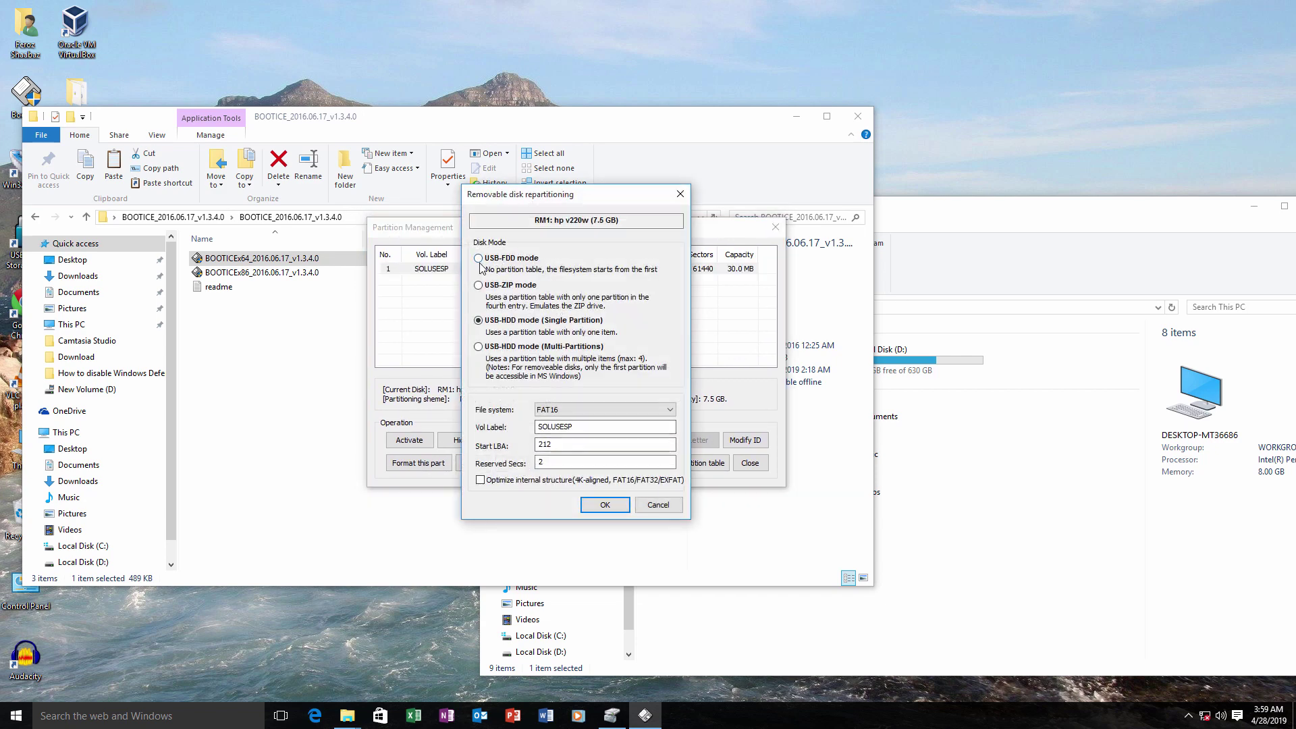
{"action": "left_click", "coordinate": [479, 259]}
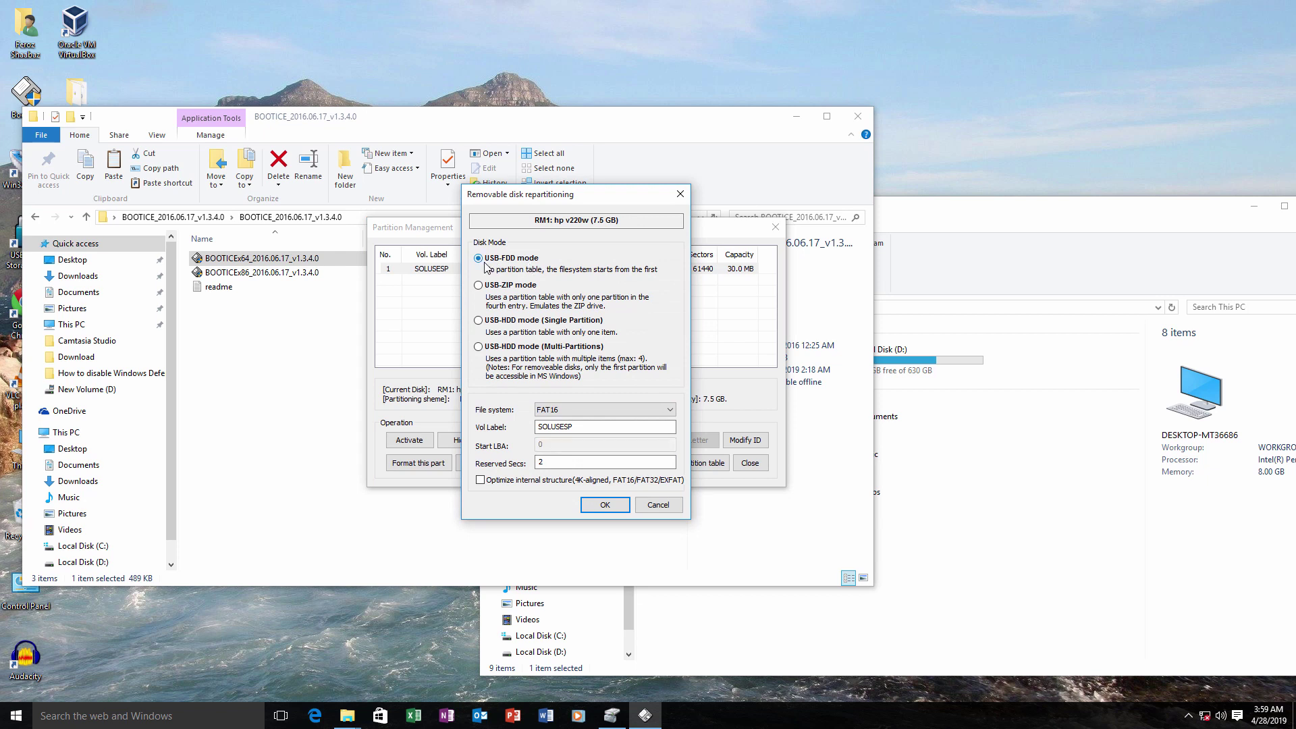
{"action": "left_click", "coordinate": [548, 410]}
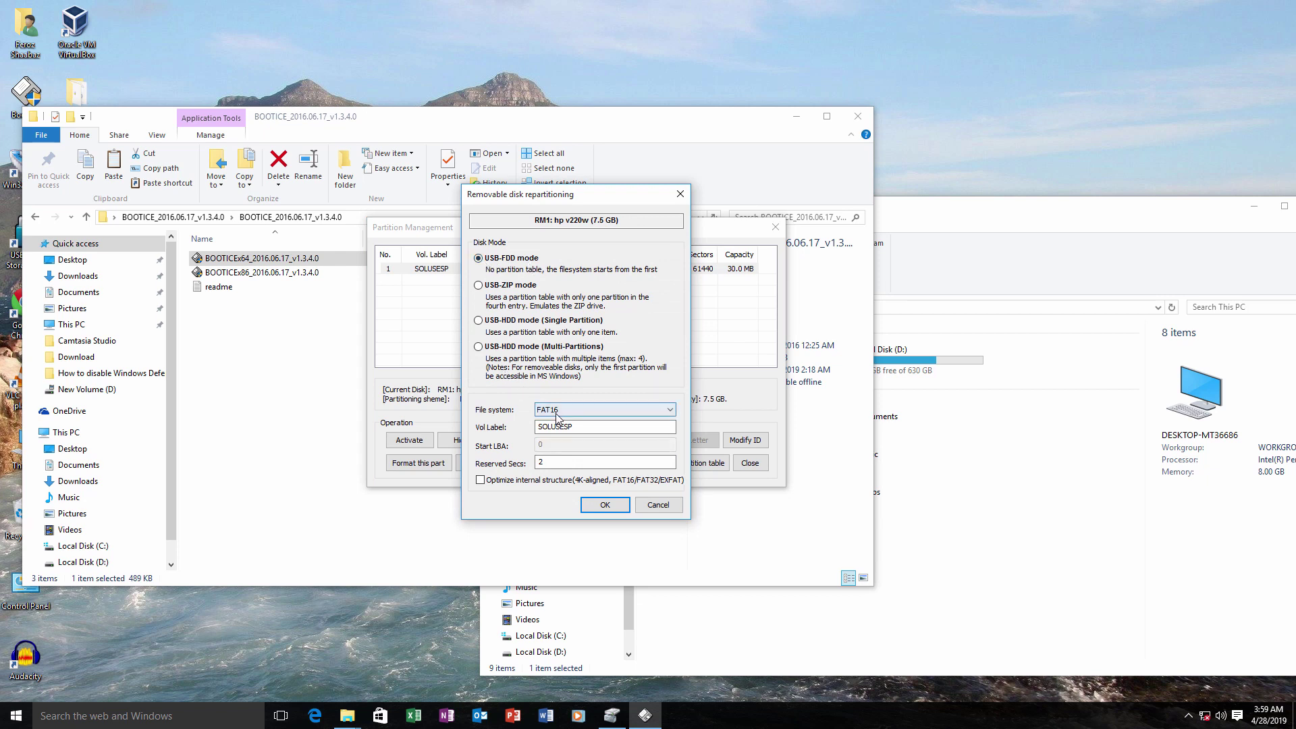
{"action": "left_click", "coordinate": [555, 431]}
{"action": "double_click", "coordinate": [539, 427]}
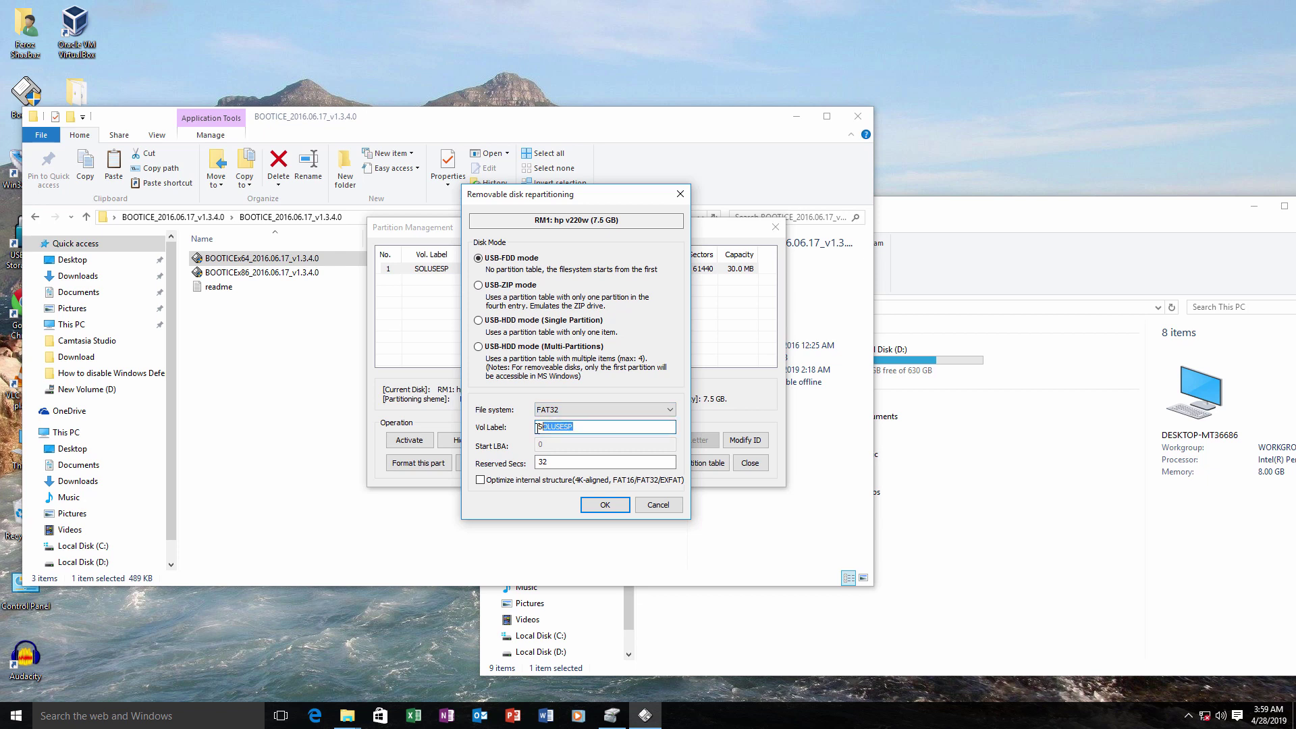
{"action": "type", "text": "USB"}
{"action": "left_click", "coordinate": [605, 505]}
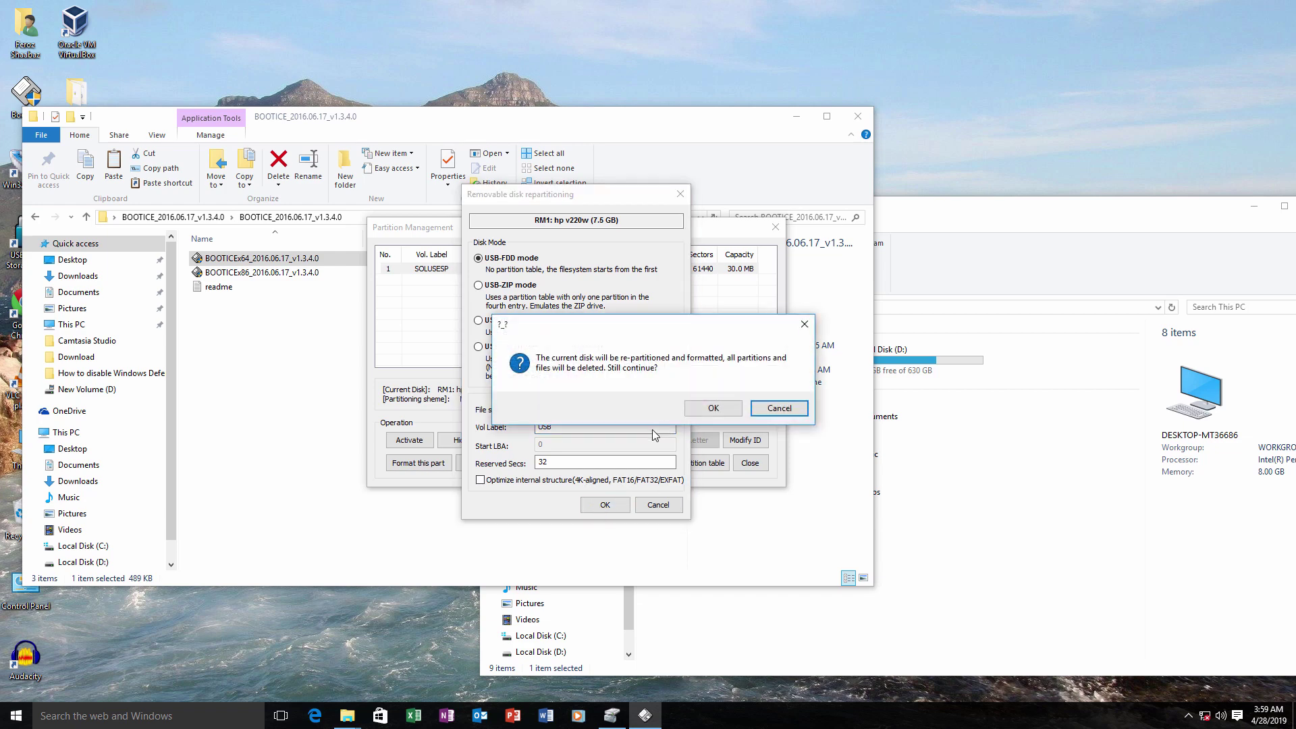
{"action": "left_click", "coordinate": [715, 410]}
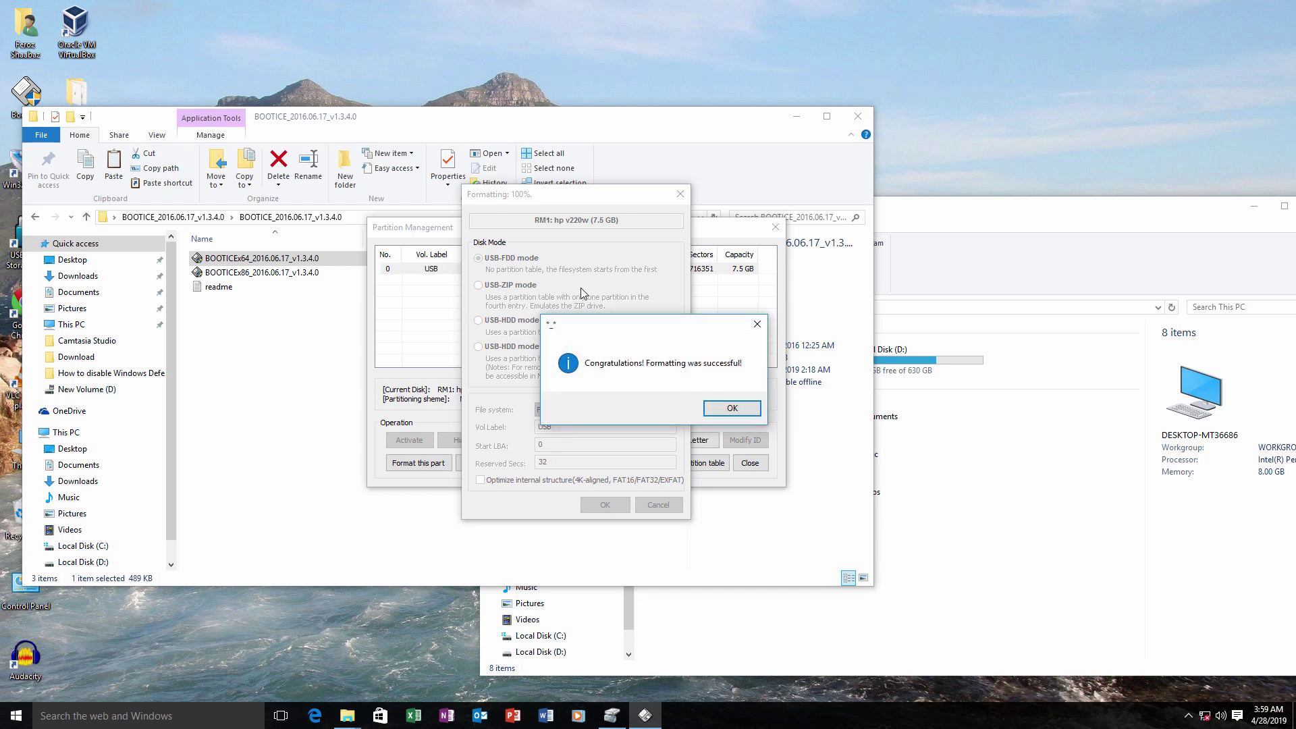
{"action": "left_click", "coordinate": [731, 407]}
{"action": "left_click", "coordinate": [931, 483]}
{"action": "left_click", "coordinate": [971, 552]}
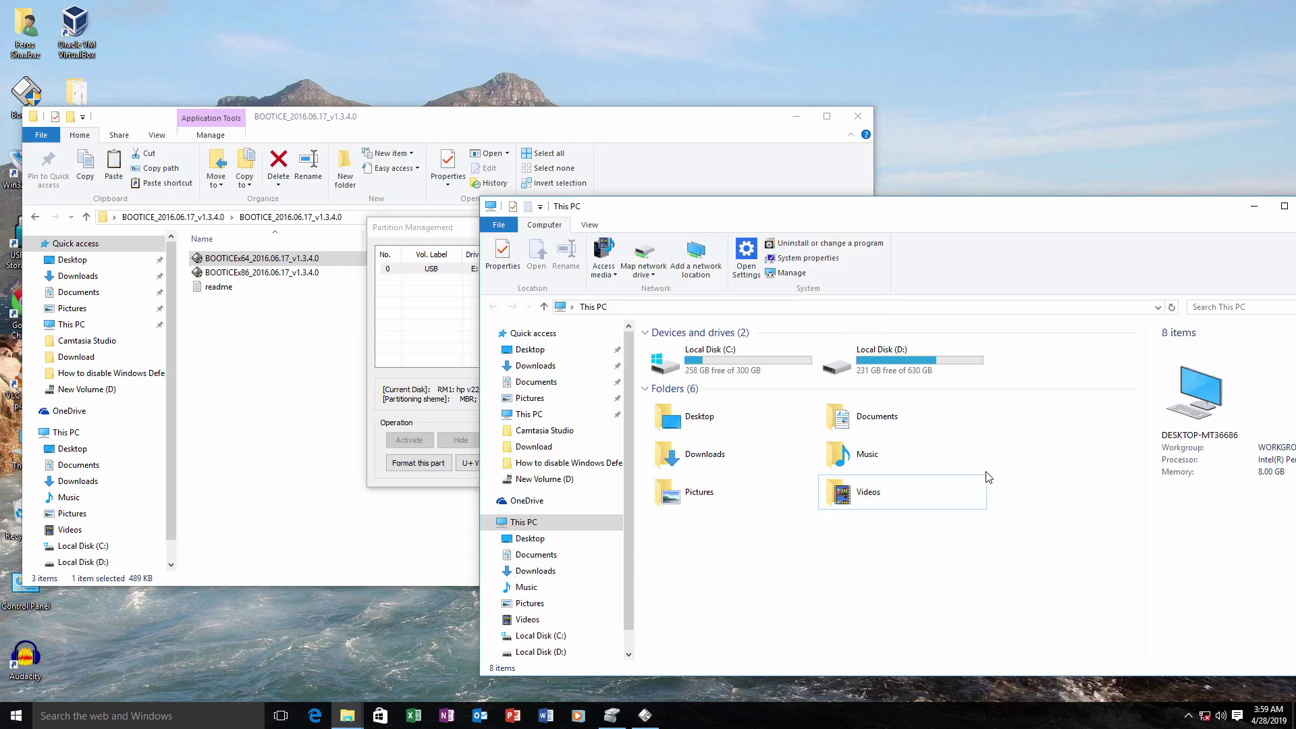
Refresh This PC twice to look for the USB drive
{"action": "right_click", "coordinate": [767, 553]}
{"action": "left_click", "coordinate": [805, 601]}
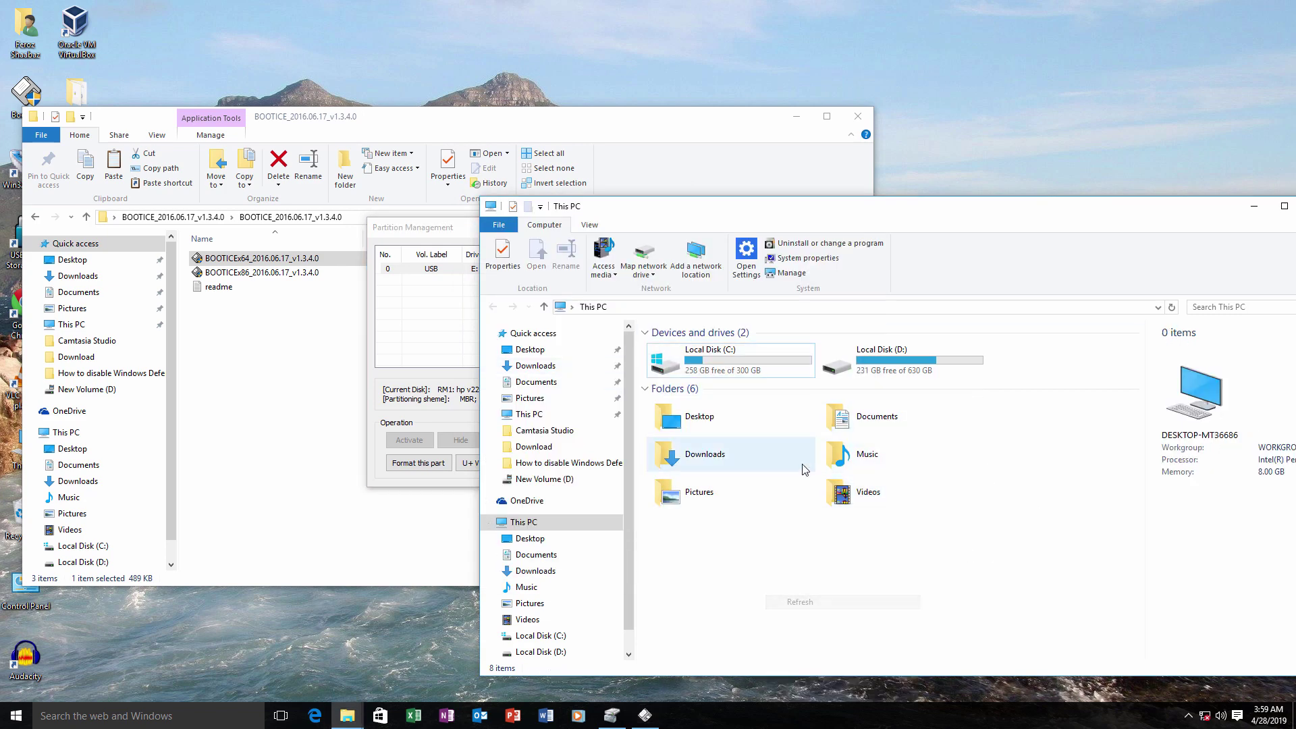
{"action": "right_click", "coordinate": [792, 570]}
{"action": "left_click", "coordinate": [830, 470]}
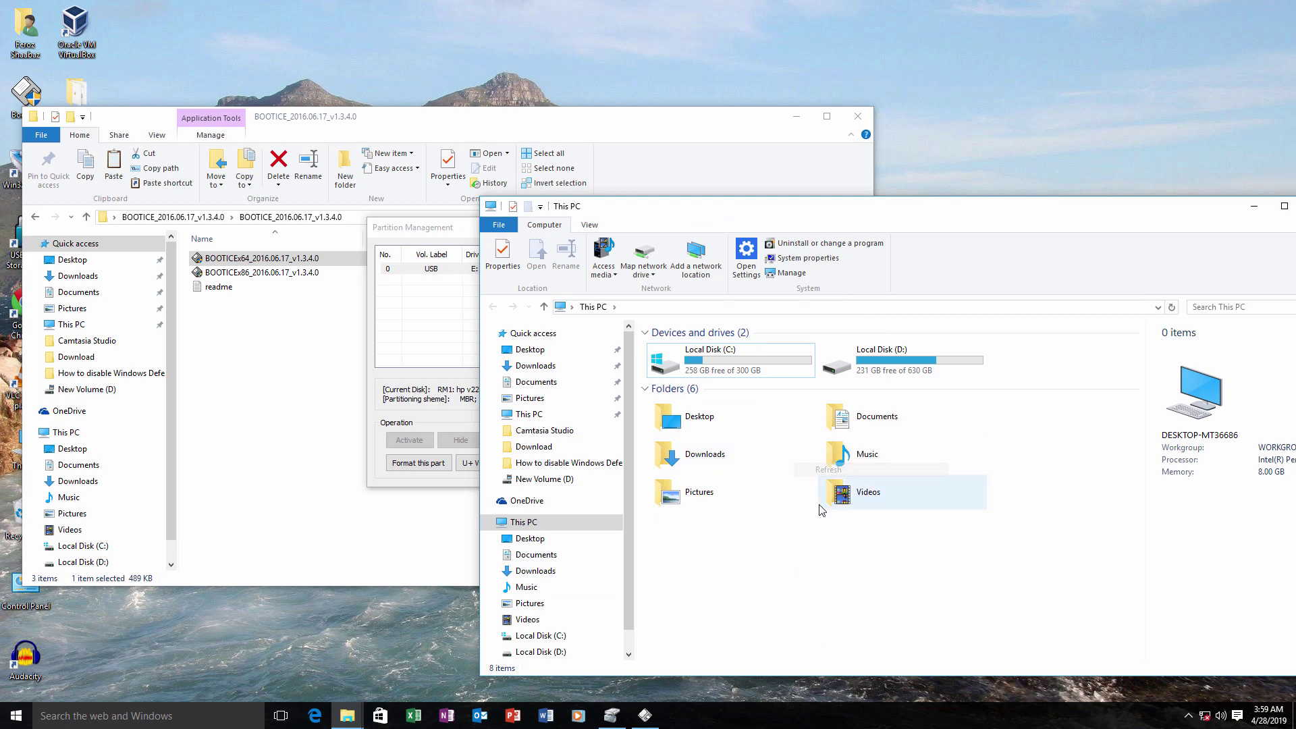
Re-partition the stick in USB-HDD single-partition mode as FAT32 labelled USB
{"action": "left_click", "coordinate": [454, 235]}
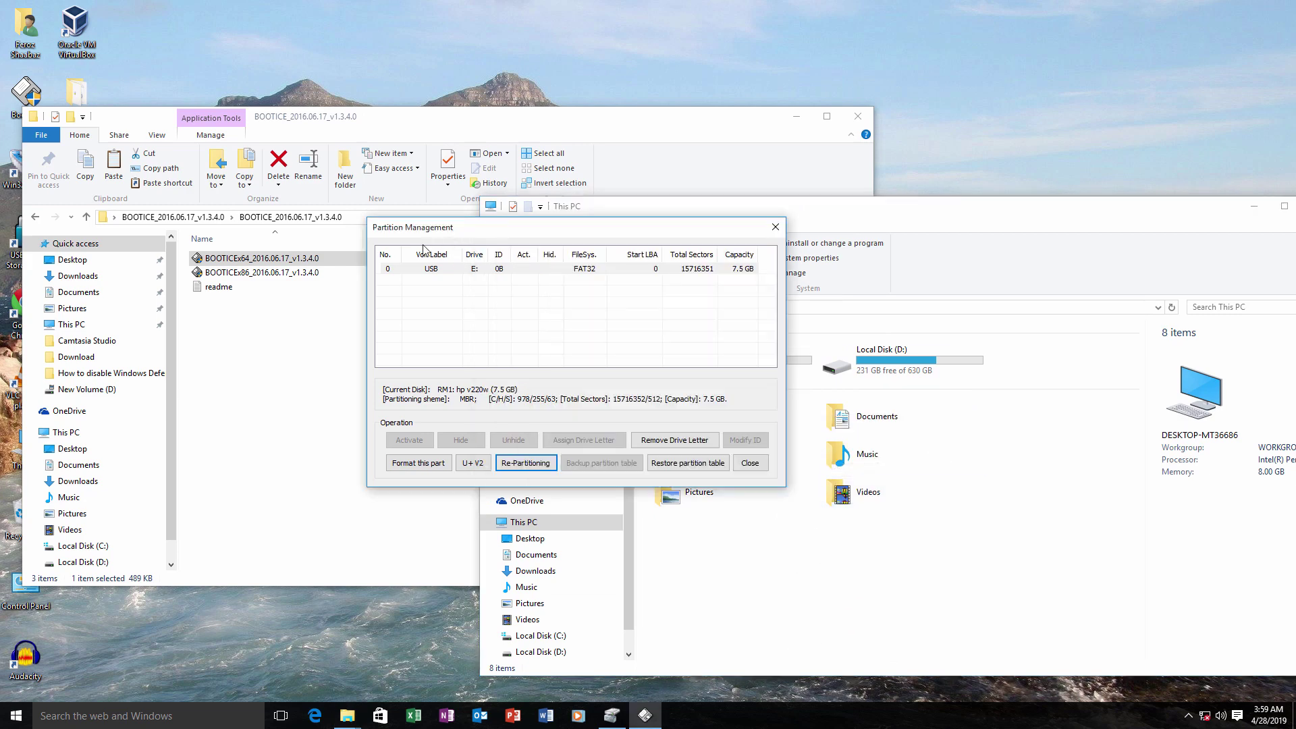
{"action": "left_click", "coordinate": [450, 271]}
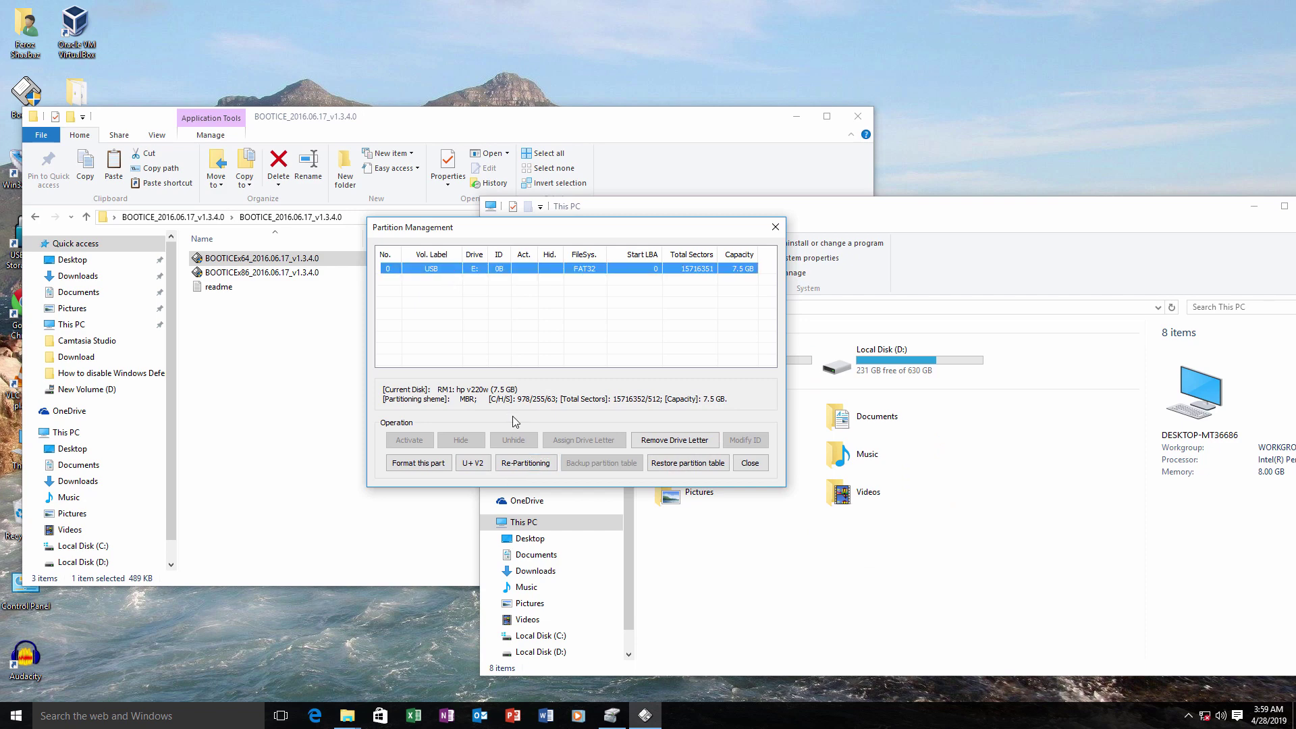
{"action": "left_click", "coordinate": [525, 464]}
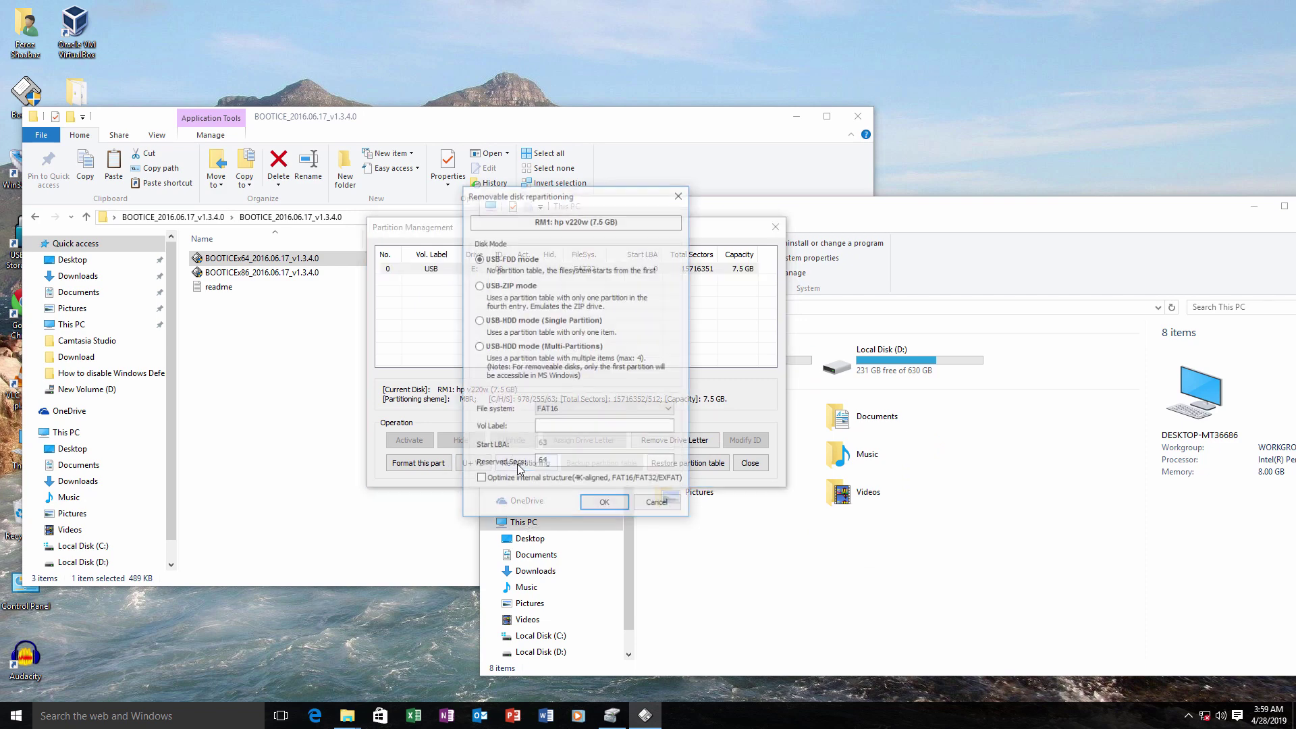
{"action": "left_click", "coordinate": [479, 320]}
{"action": "left_click", "coordinate": [547, 410]}
{"action": "left_click", "coordinate": [550, 431]}
{"action": "left_click", "coordinate": [555, 427]}
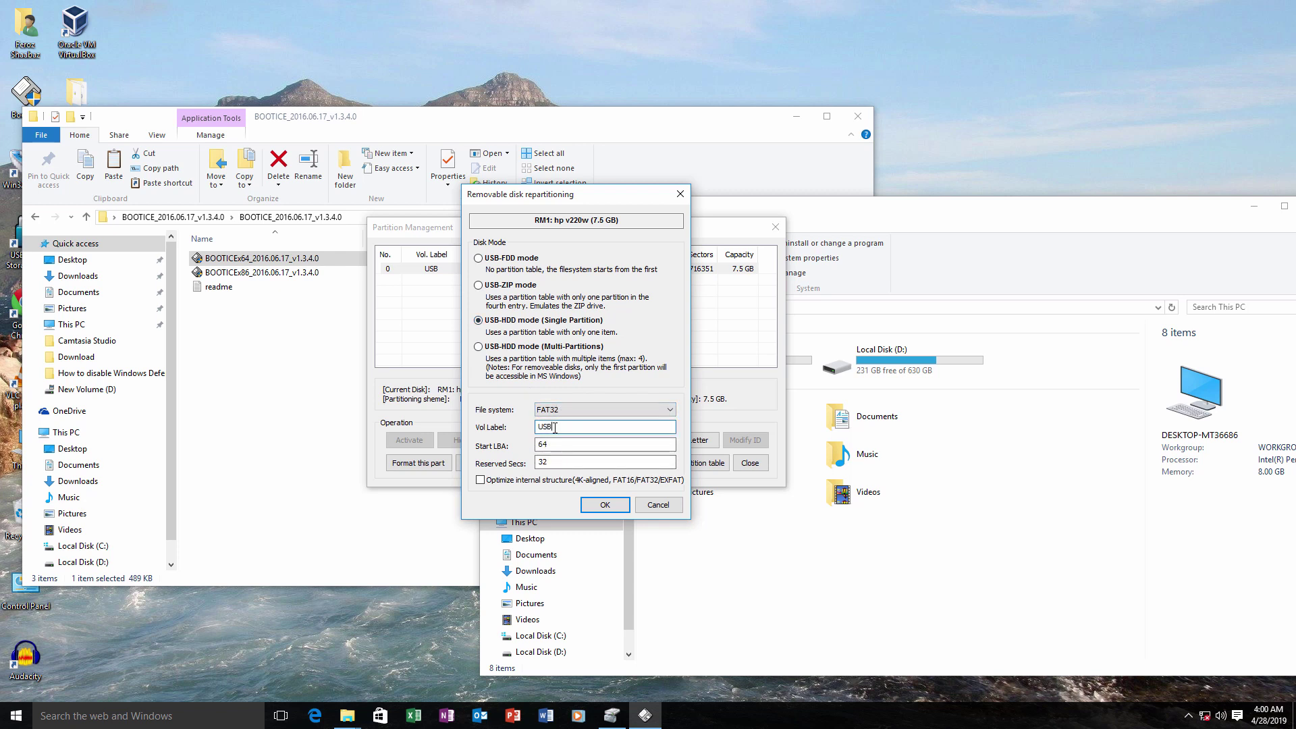
{"action": "left_click", "coordinate": [603, 511]}
{"action": "left_click", "coordinate": [718, 409]}
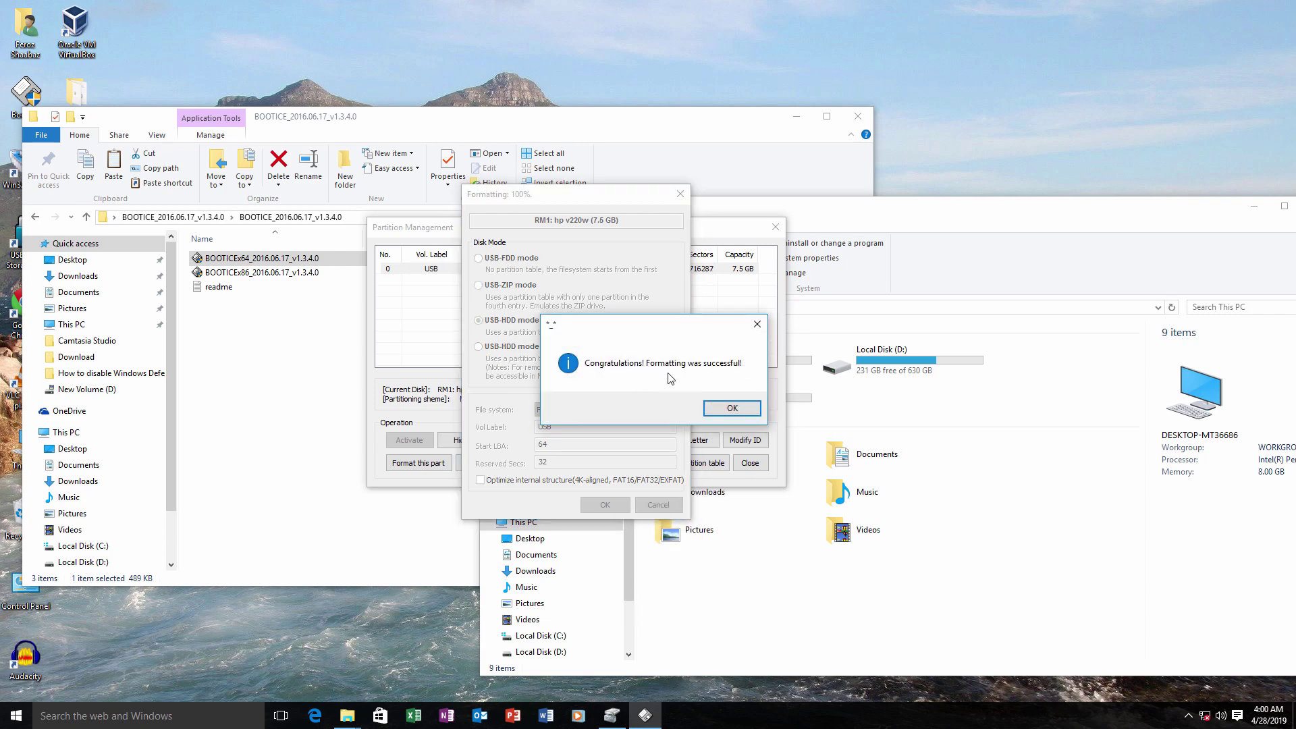
{"action": "left_click", "coordinate": [717, 409]}
{"action": "left_click", "coordinate": [752, 395]}
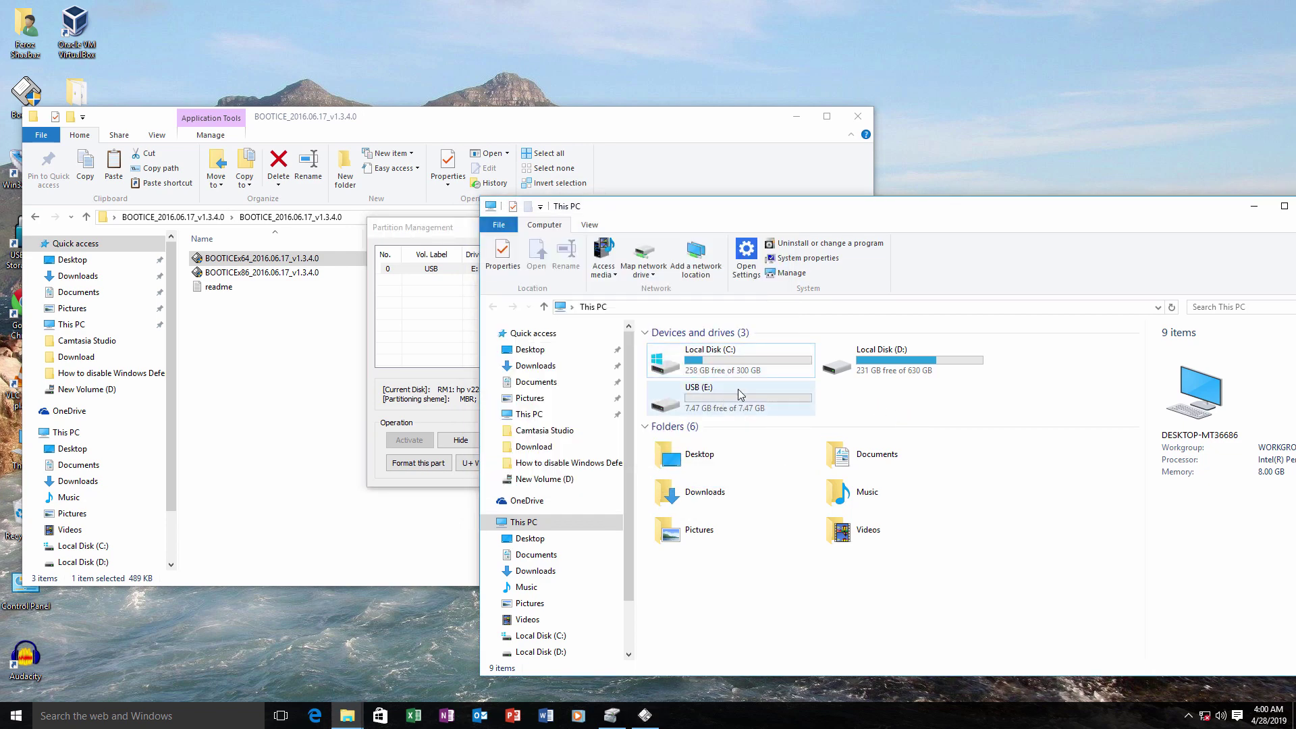
Refresh This PC and select USB (E:) to see 7.47 GB free
{"action": "right_click", "coordinate": [897, 398]}
{"action": "left_click", "coordinate": [918, 452]}
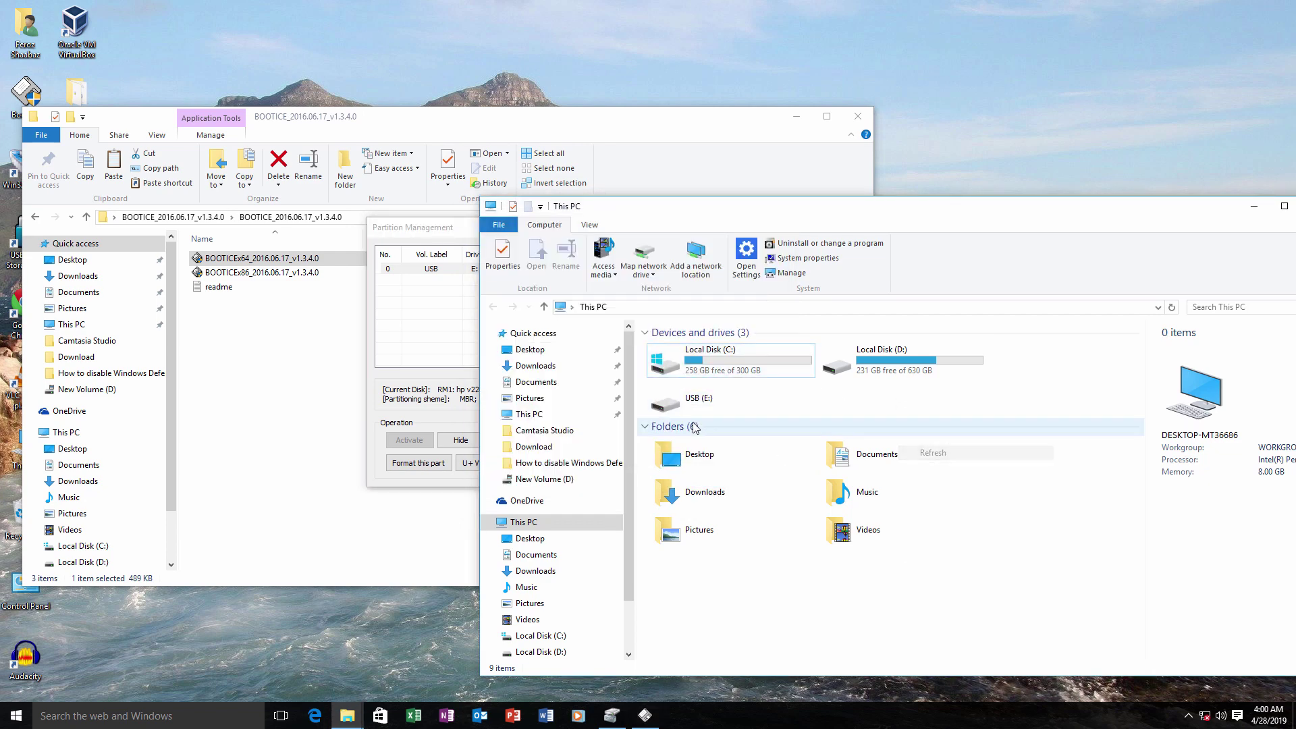
{"action": "left_click", "coordinate": [729, 402]}
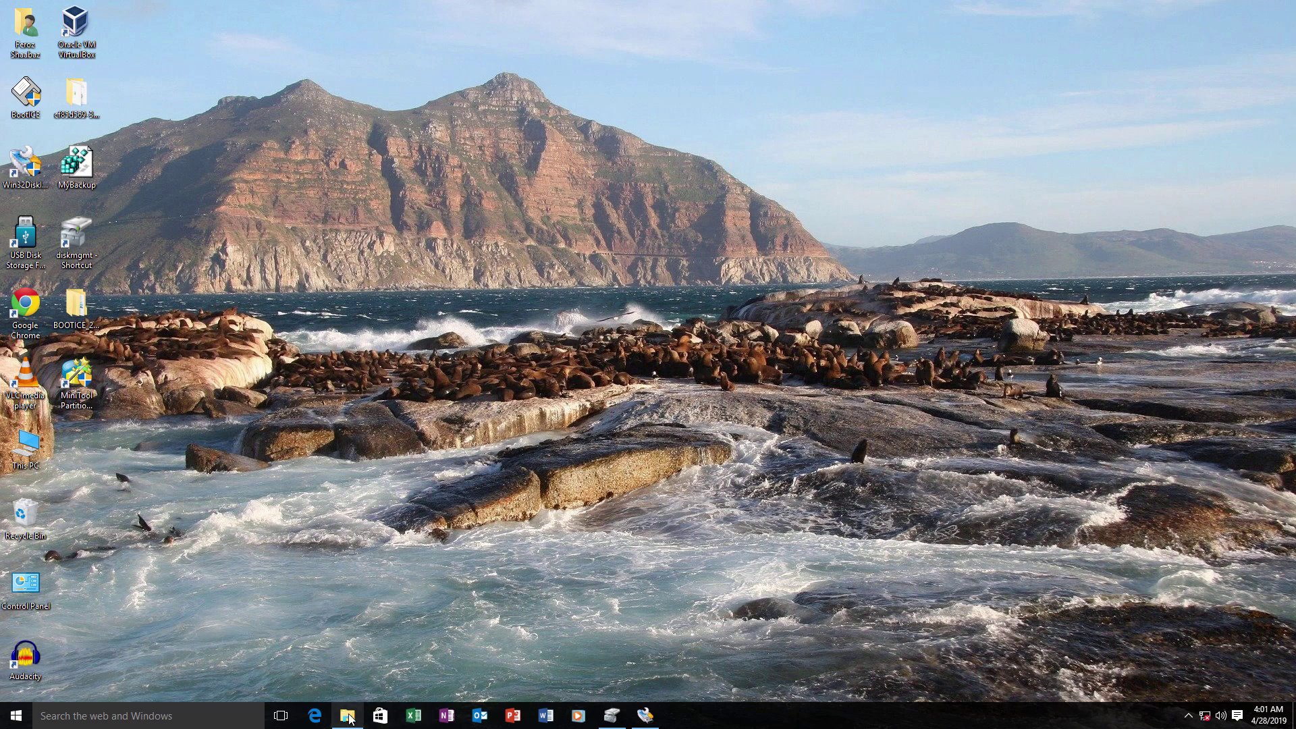
Open This PC and start formatting the 30 MB SOLUSESP (E:) drive, confirming the erase
{"action": "left_click", "coordinate": [348, 716]}
{"action": "left_click_drag", "start_coordinate": [679, 119], "coordinate": [759, 171]}
{"action": "right_click", "coordinate": [619, 337]}
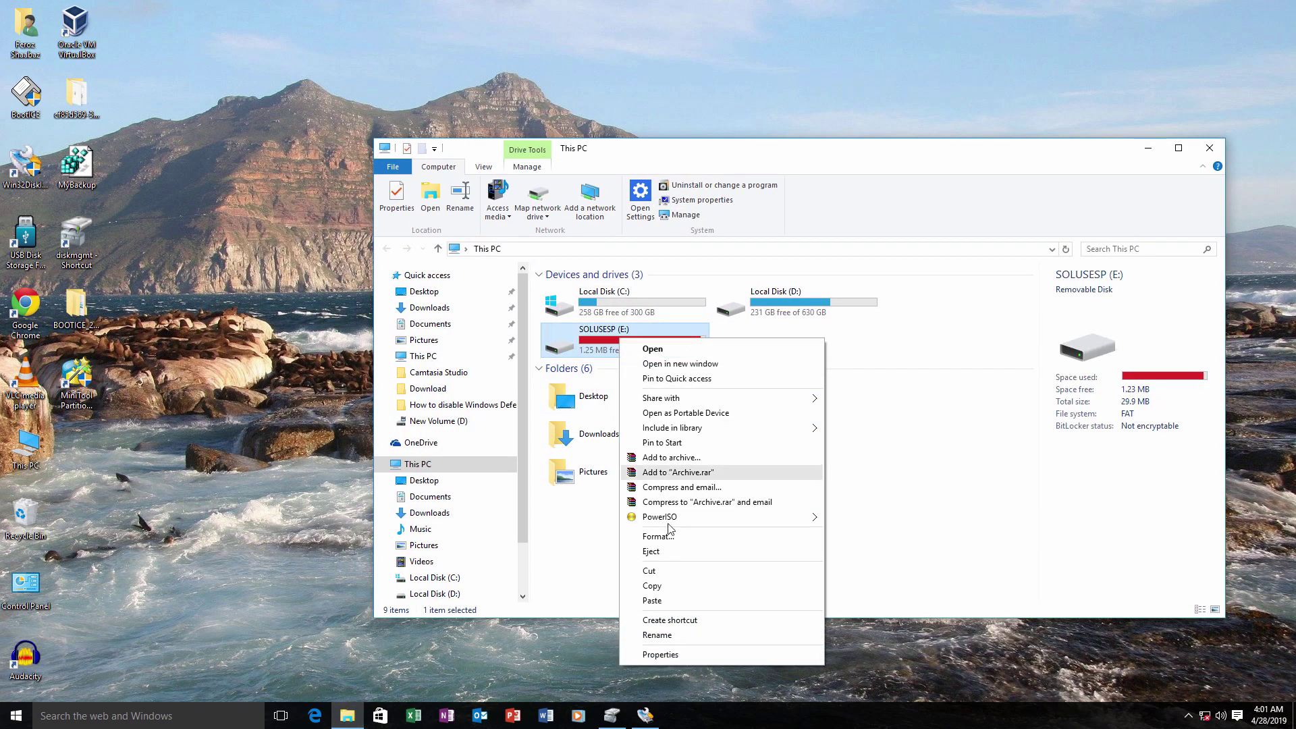
{"action": "left_click", "coordinate": [668, 536]}
{"action": "left_click_drag", "start_coordinate": [553, 349], "coordinate": [683, 301]}
{"action": "left_click", "coordinate": [647, 572]}
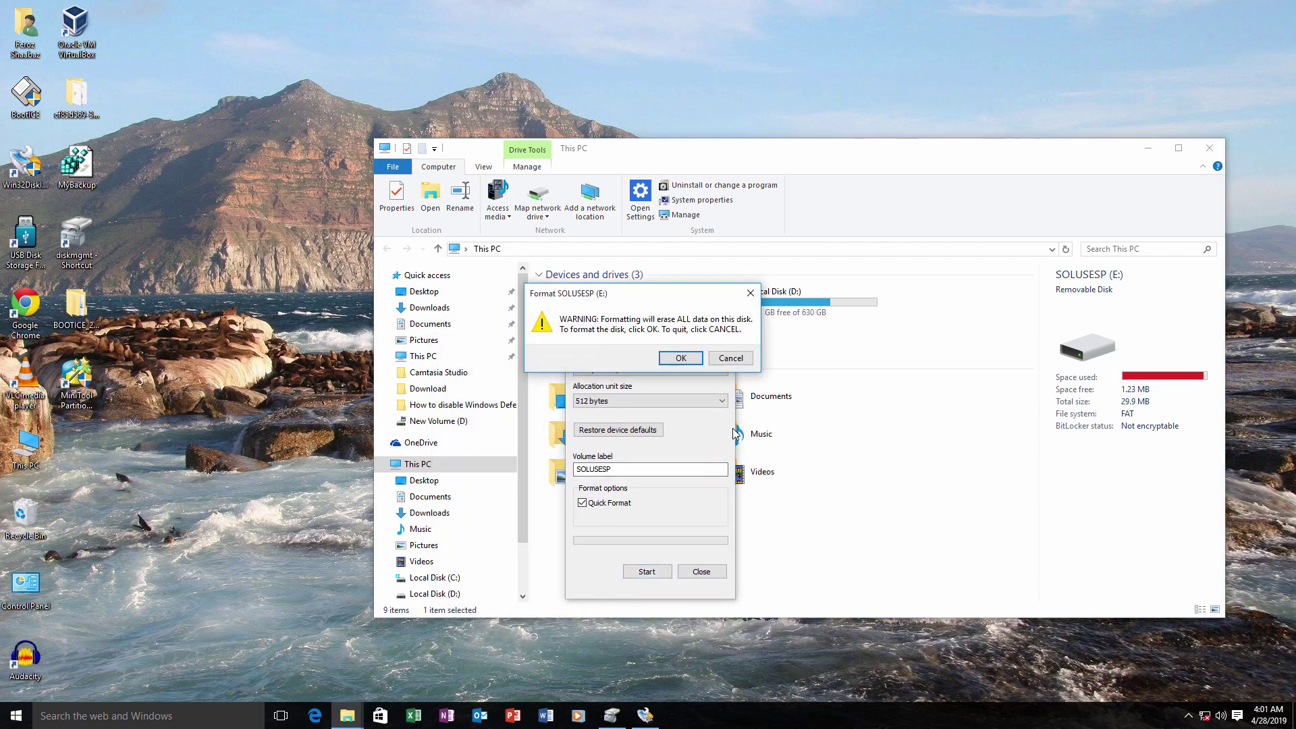
{"action": "left_click", "coordinate": [682, 358]}
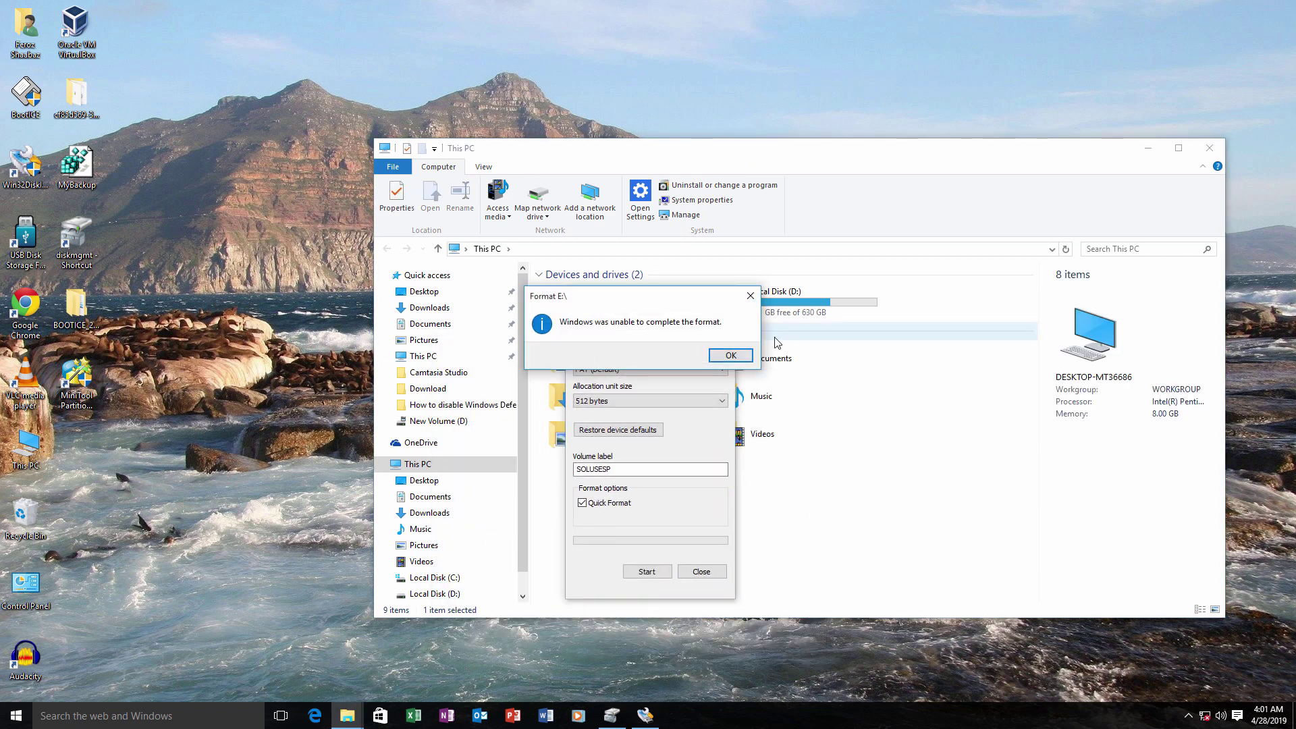
Dismiss the format failure message and close the Format window
{"action": "left_click", "coordinate": [731, 356]}
{"action": "left_click_drag", "start_coordinate": [675, 301], "coordinate": [728, 307]}
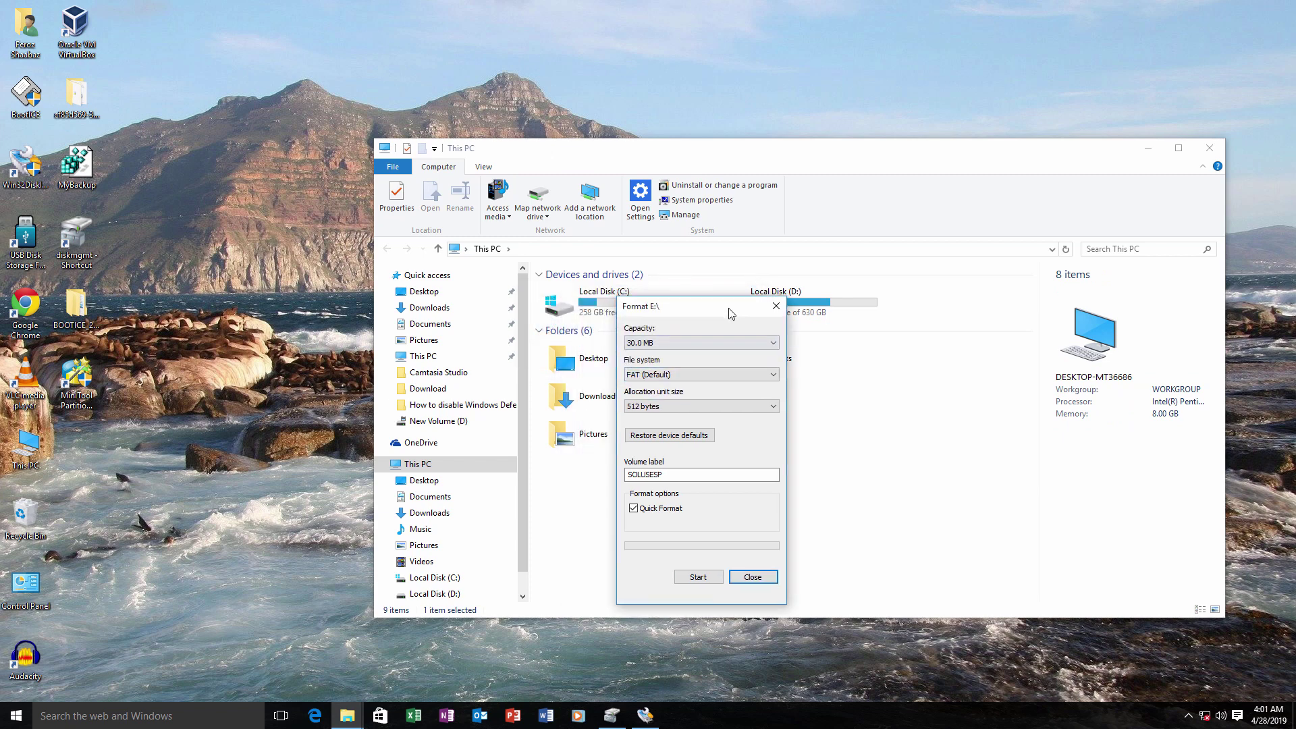
{"action": "left_click", "coordinate": [755, 578]}
{"action": "left_click_drag", "start_coordinate": [675, 157], "coordinate": [763, 152]}
{"action": "left_click", "coordinate": [77, 376]}
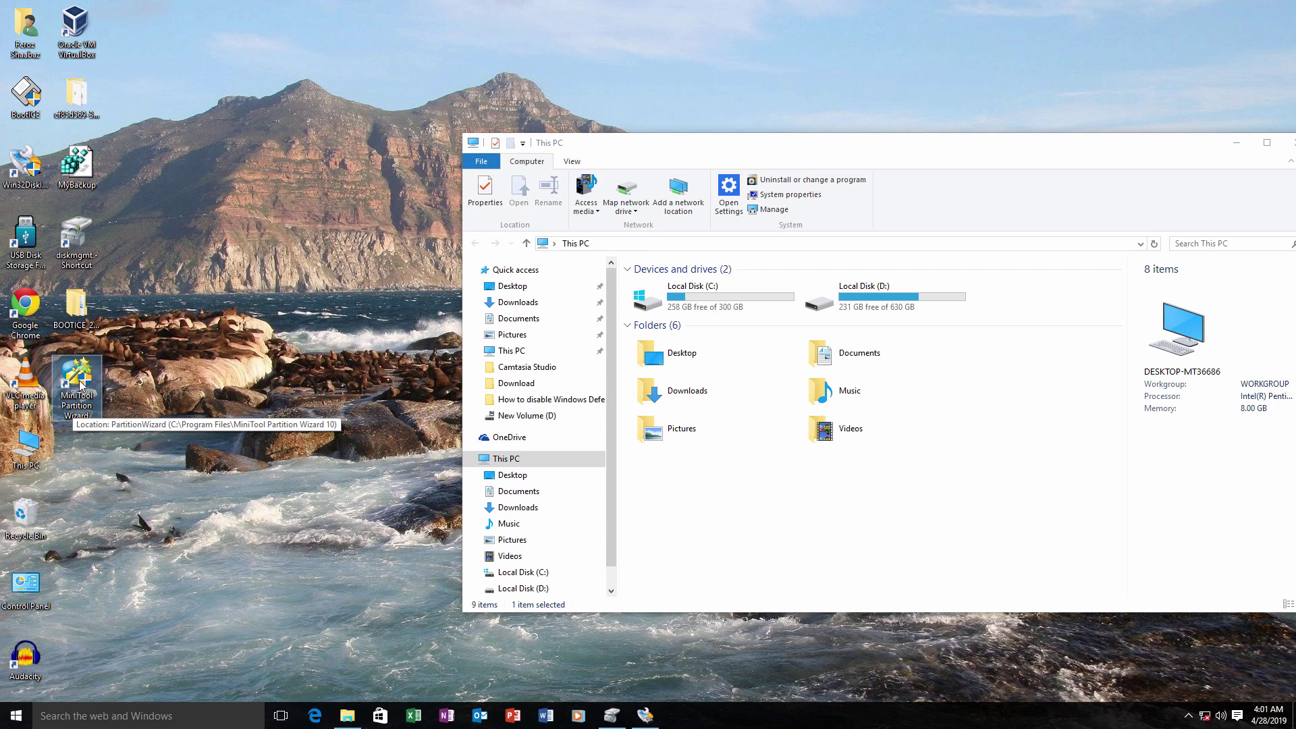
Launch MiniTool Partition Wizard Free as administrator and place it beside the This PC window
{"action": "right_click", "coordinate": [80, 385]}
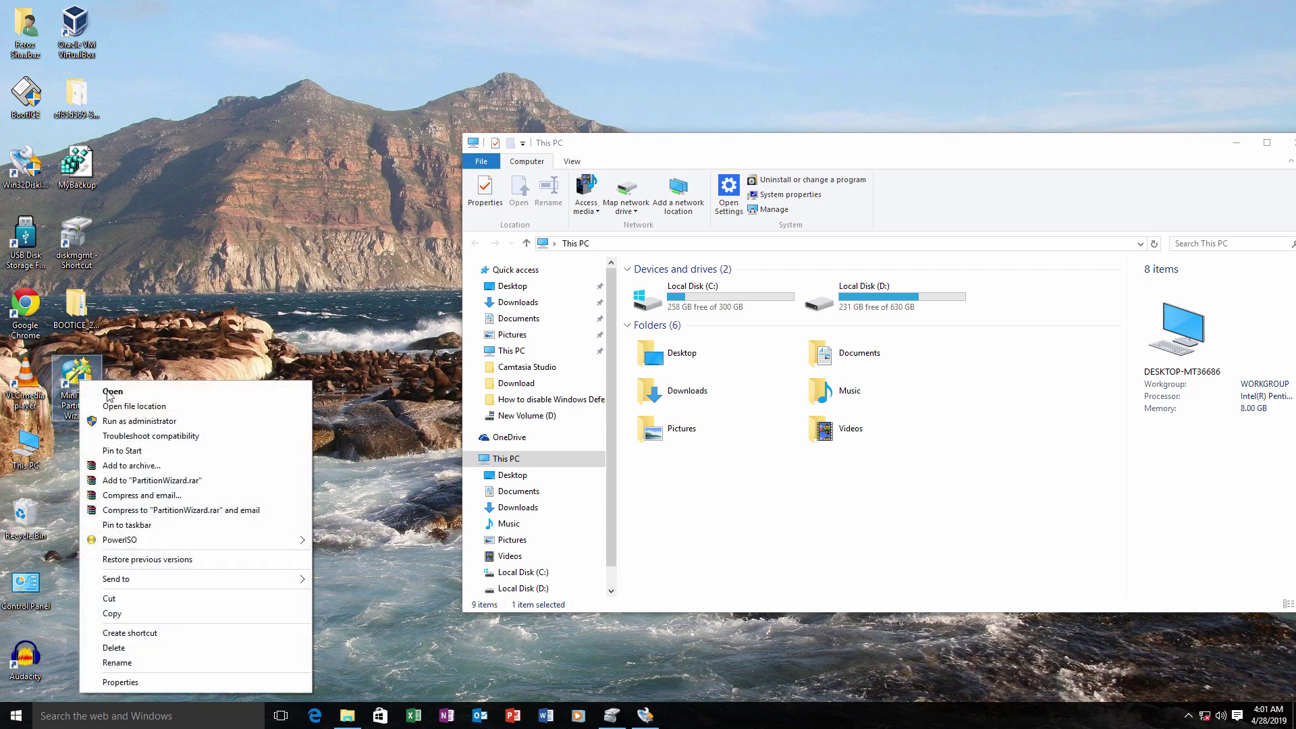
{"action": "left_click", "coordinate": [144, 424]}
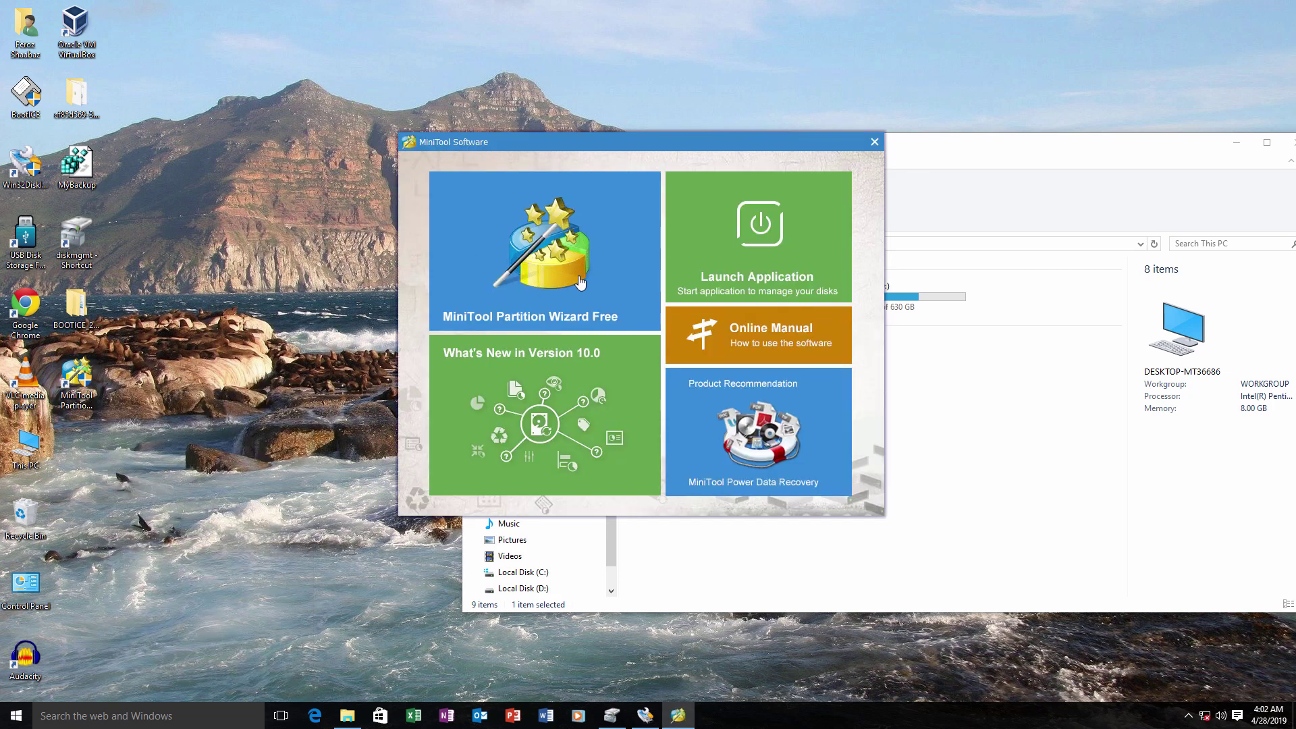
{"action": "left_click", "coordinate": [546, 270]}
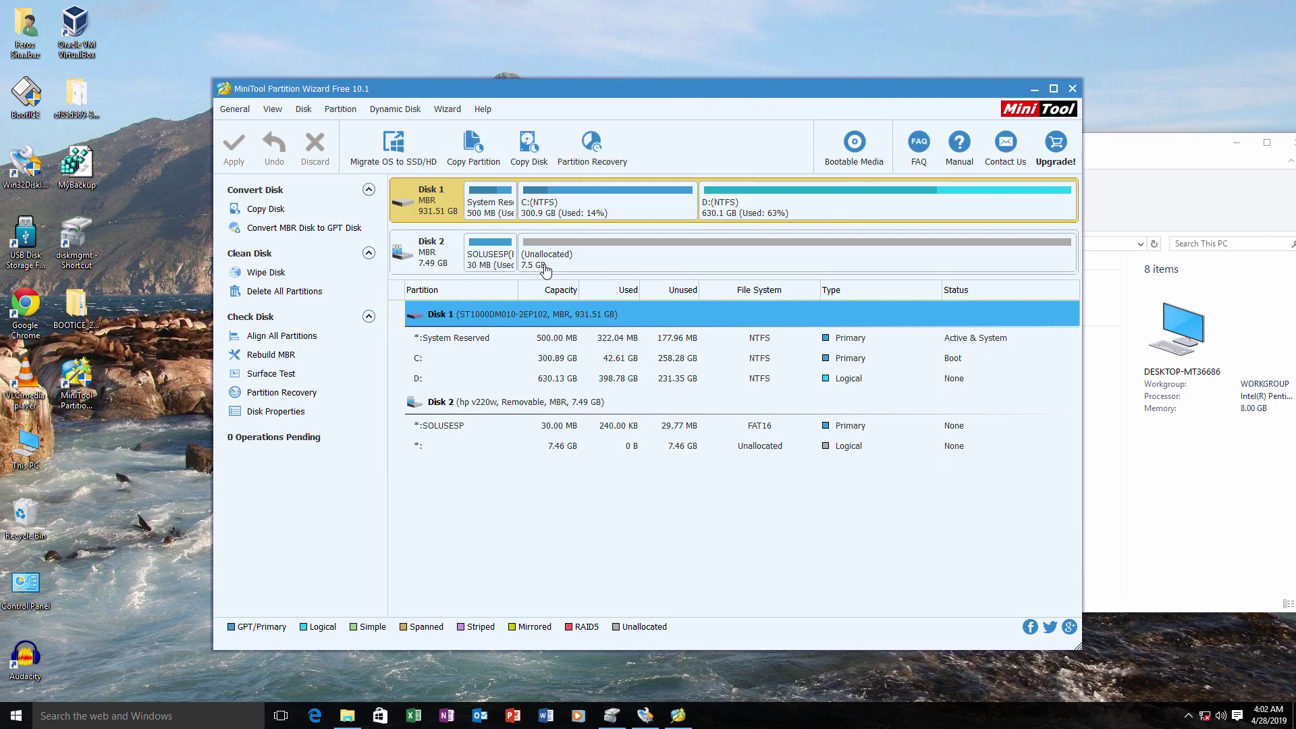
{"action": "left_click_drag", "start_coordinate": [601, 91], "coordinate": [392, 98]}
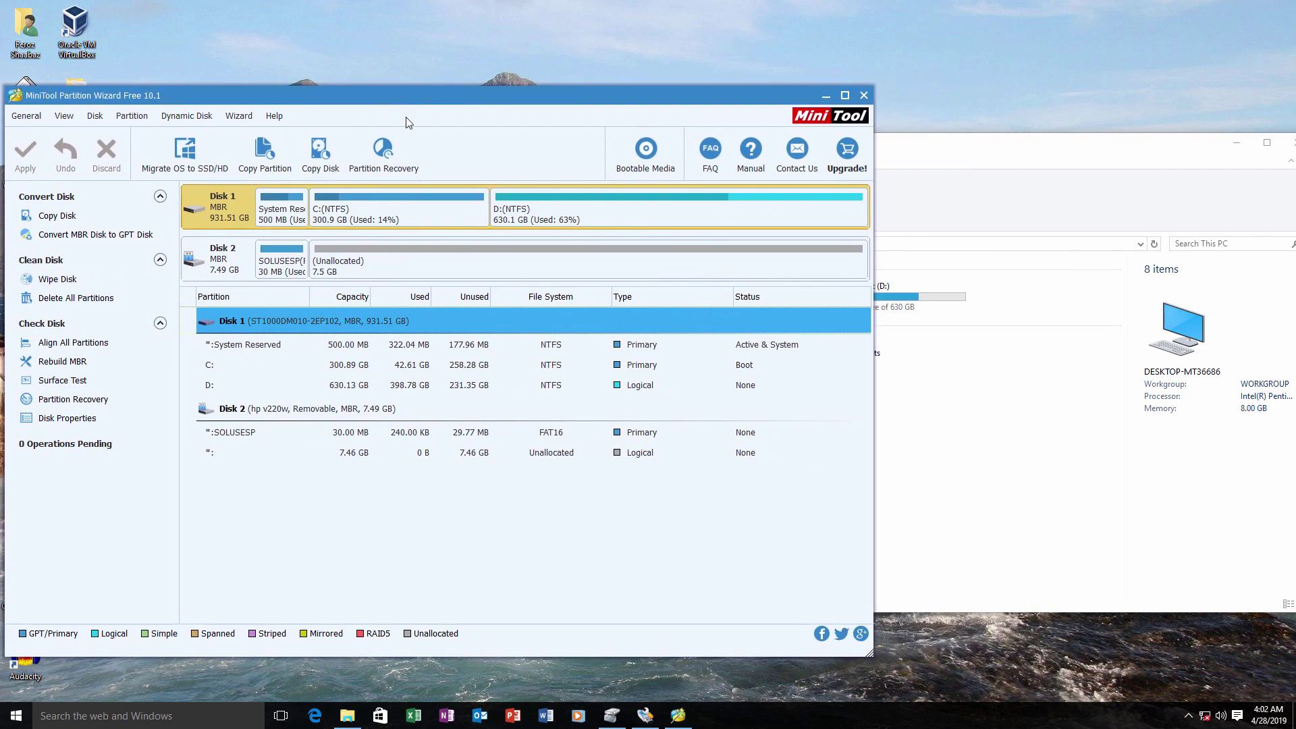
{"action": "left_click_drag", "start_coordinate": [894, 142], "coordinate": [975, 139]}
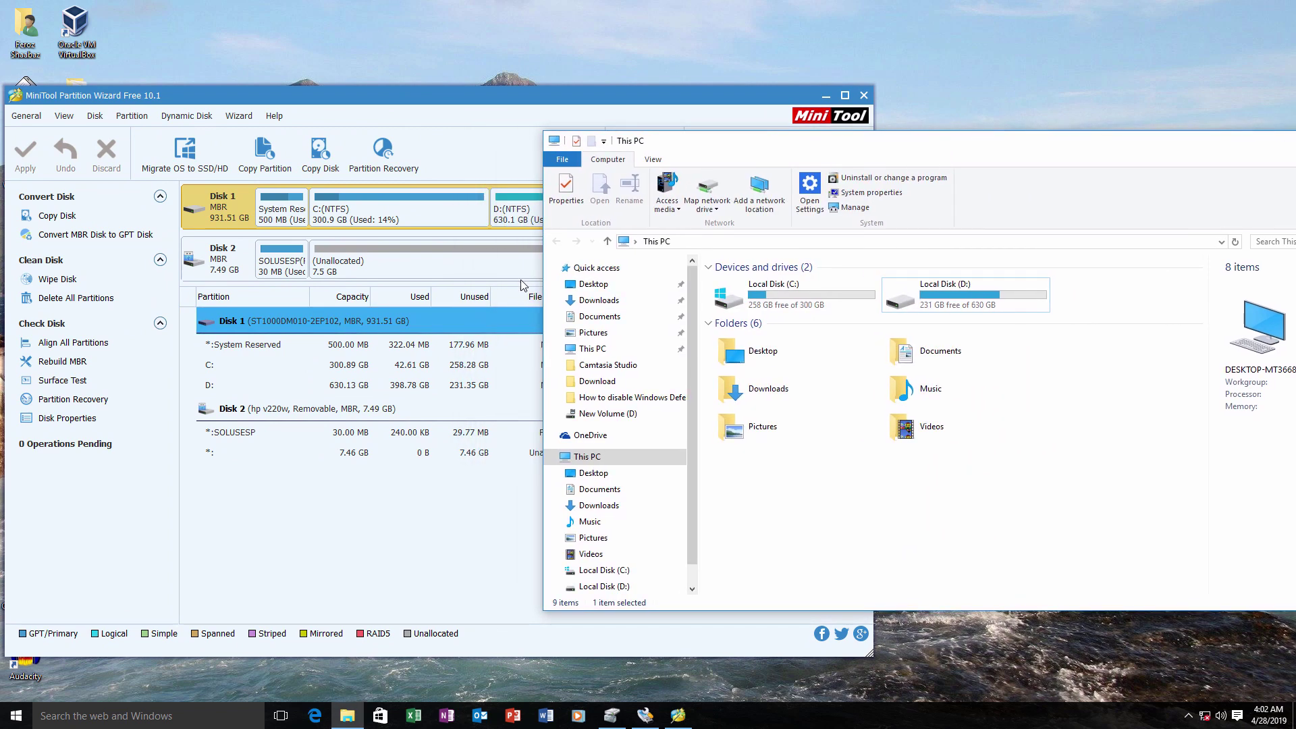
Delete all partitions on Disk 2, the 7.49 GB removable stick, and confirm with Yes
{"action": "left_click", "coordinate": [282, 410]}
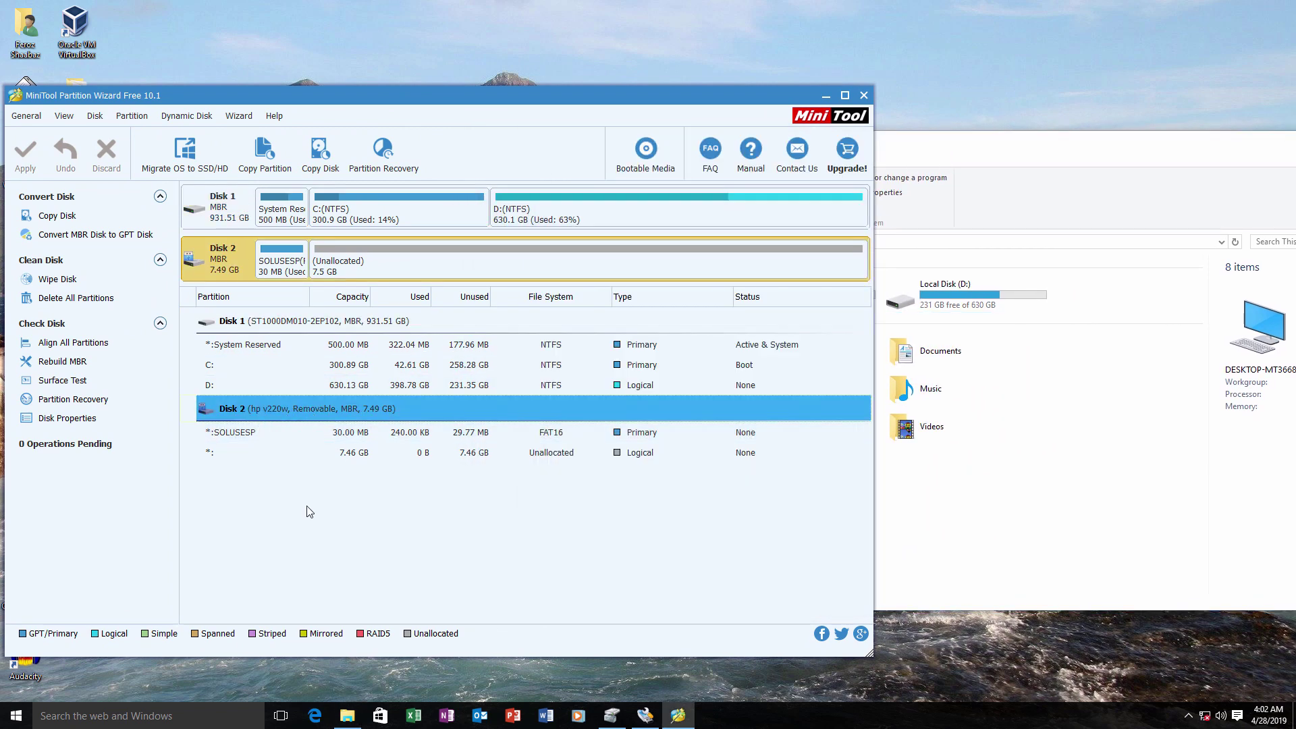
{"action": "right_click", "coordinate": [227, 412]}
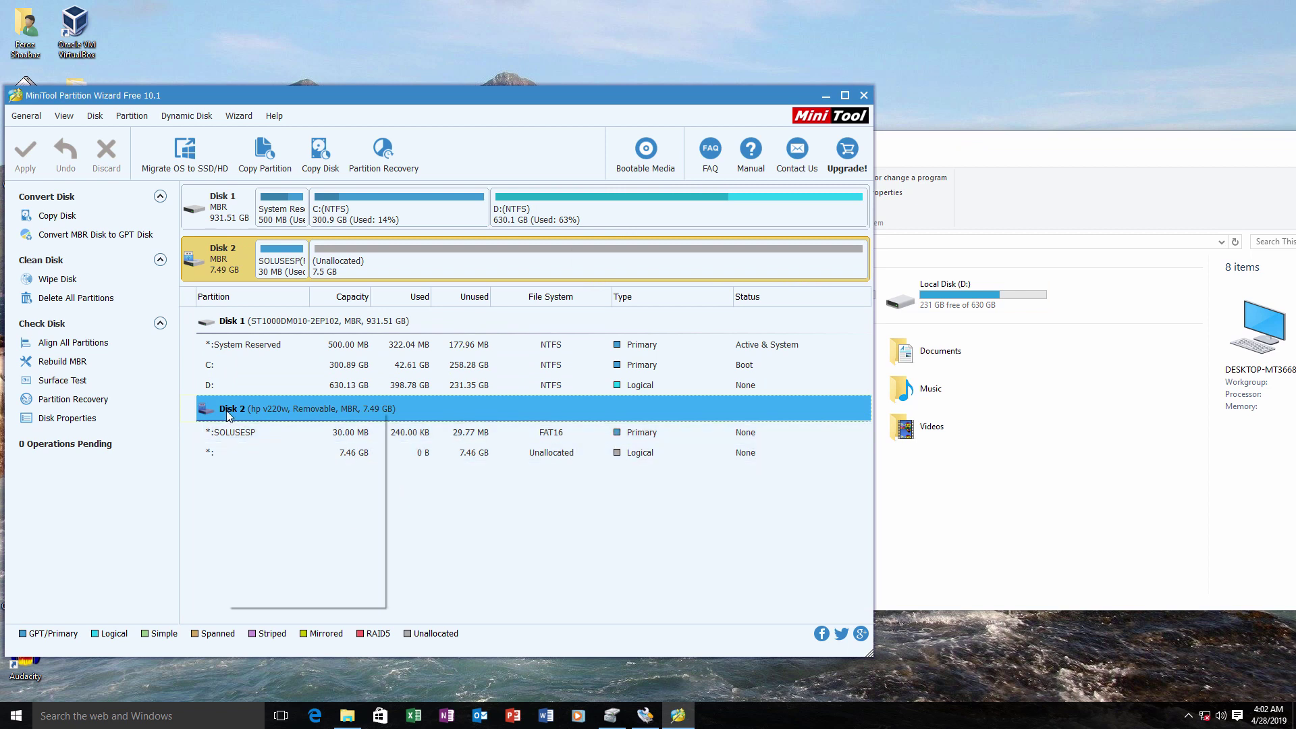
{"action": "left_click", "coordinate": [281, 470]}
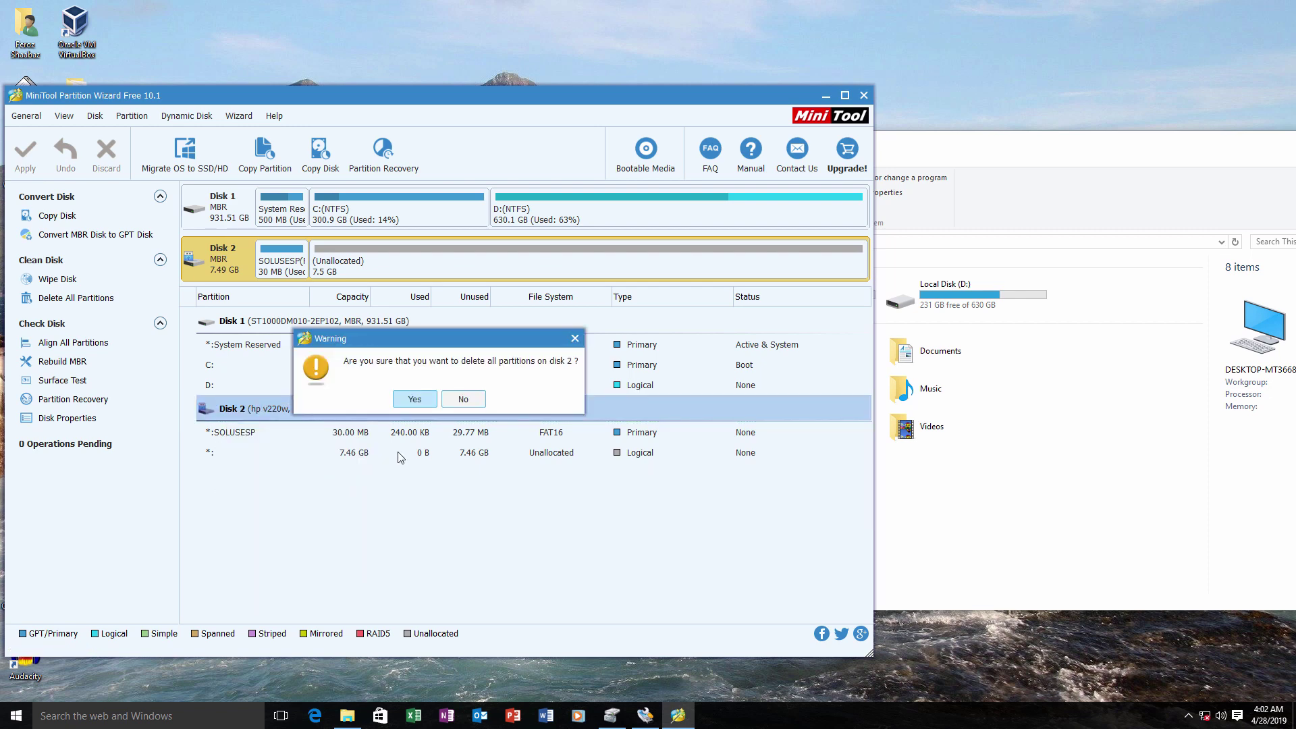
{"action": "left_click", "coordinate": [415, 399]}
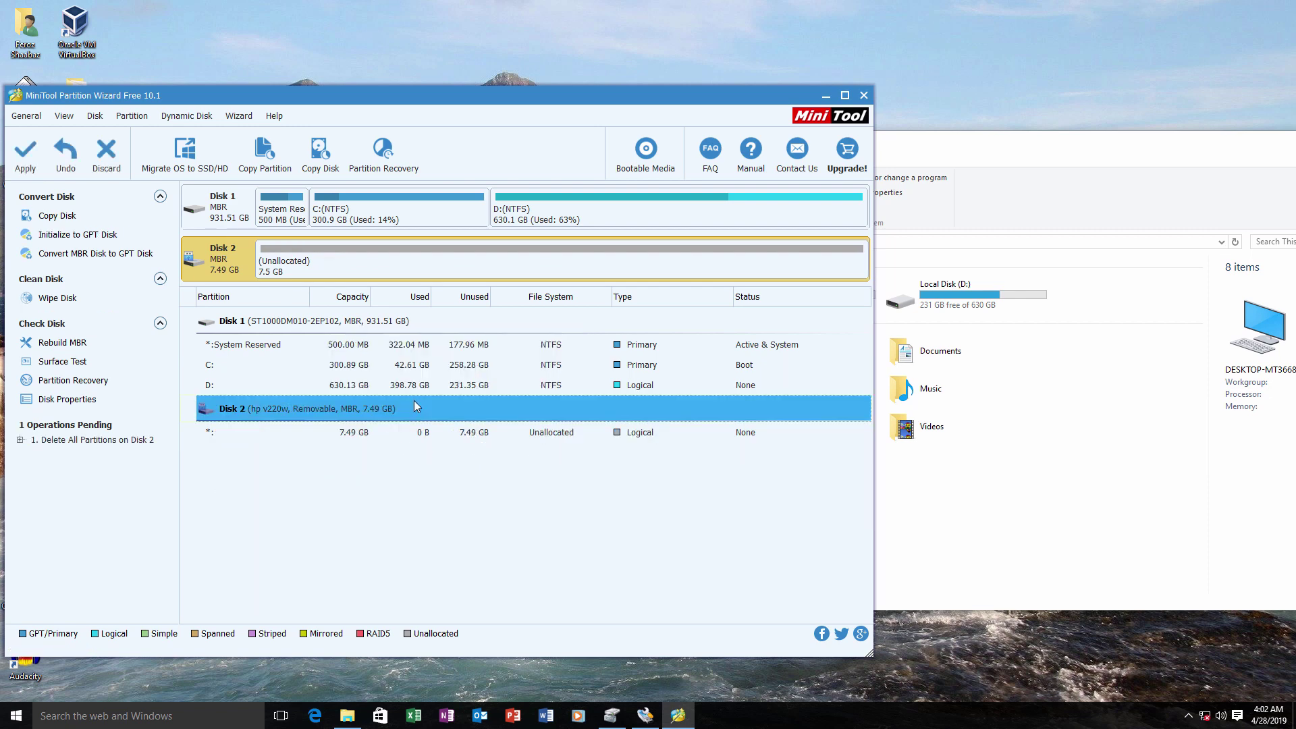
Create a 7.49 GB primary NTFS partition E: in Disk 2's unallocated space
{"action": "left_click", "coordinate": [307, 435]}
{"action": "right_click", "coordinate": [307, 438]}
{"action": "left_click", "coordinate": [344, 451]}
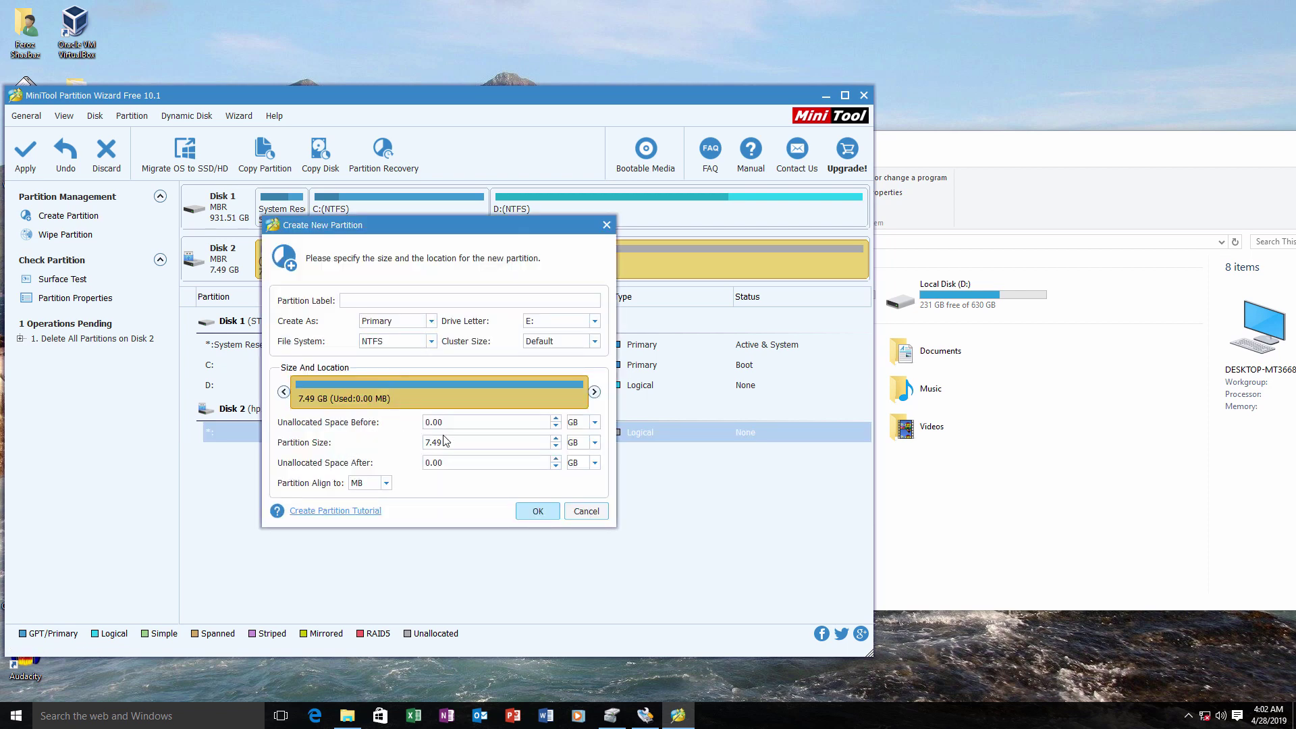
{"action": "left_click", "coordinate": [538, 512]}
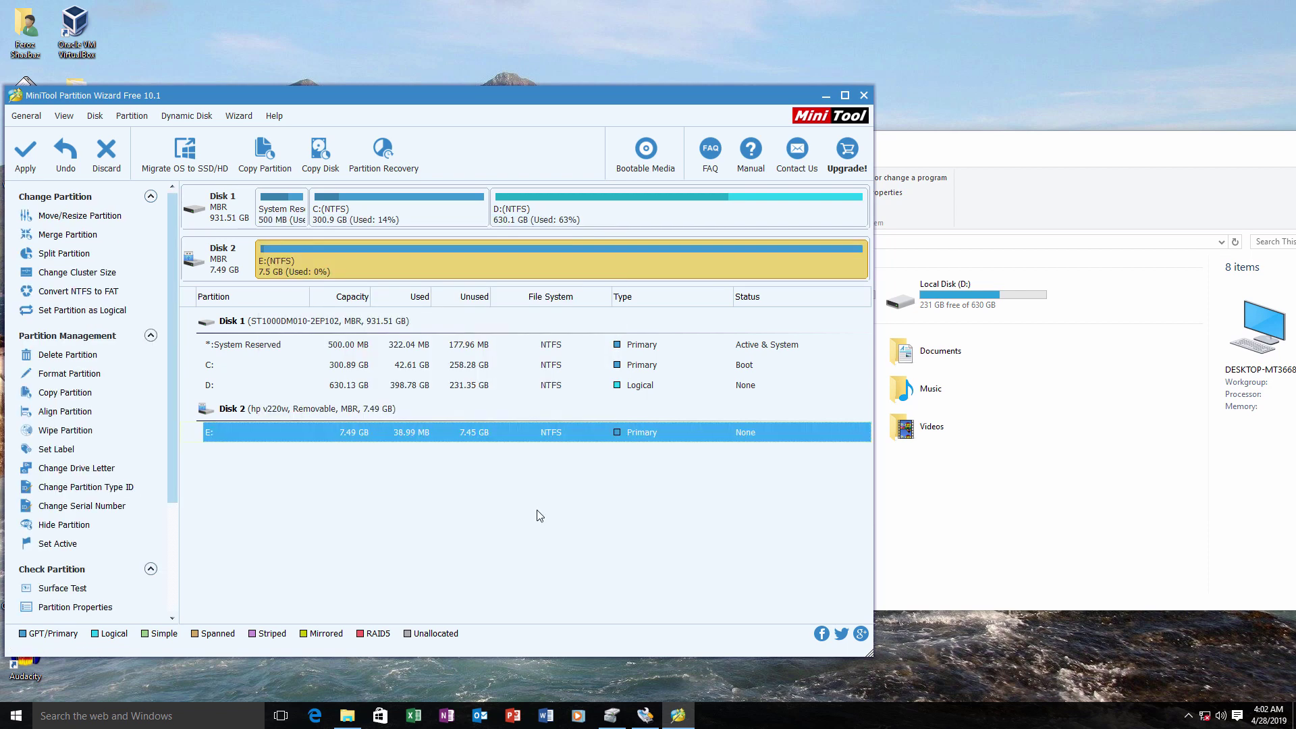
Apply all pending partition operations and confirm with Yes
{"action": "left_click", "coordinate": [31, 170]}
{"action": "left_click", "coordinate": [414, 408]}
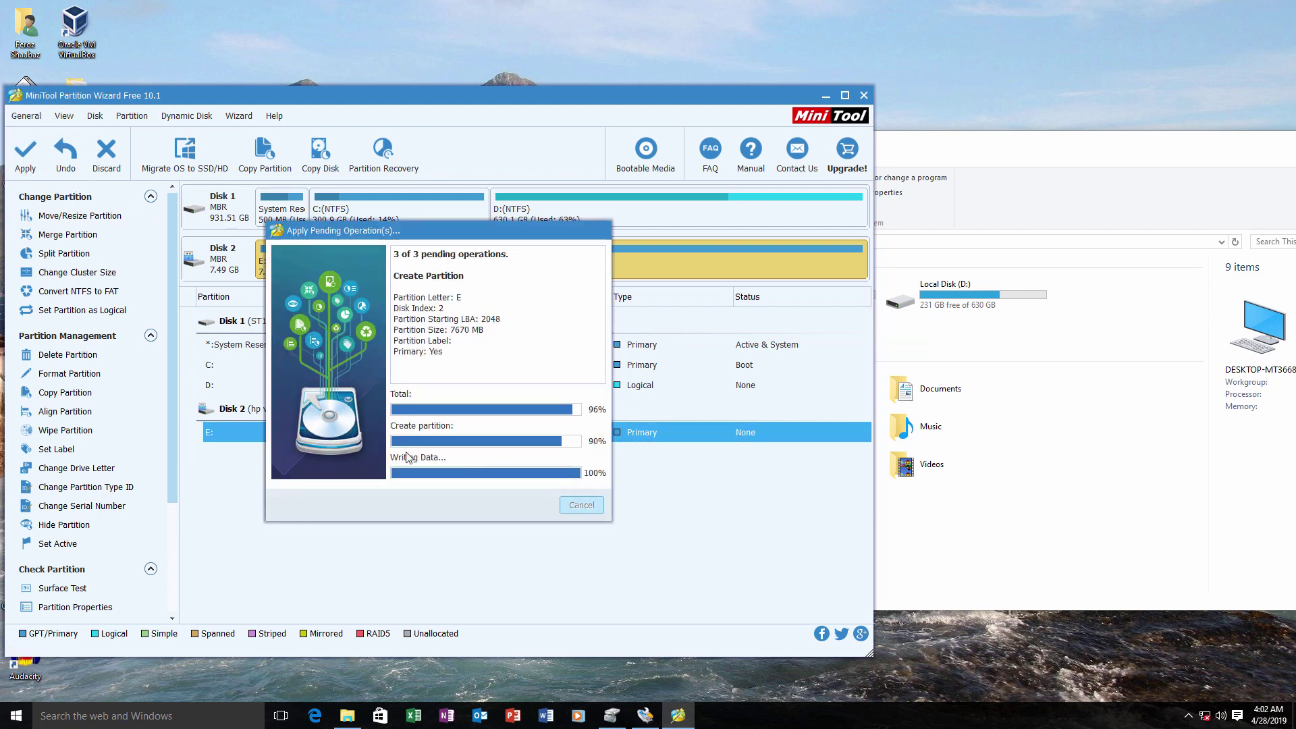
{"action": "left_click_drag", "start_coordinate": [541, 480], "coordinate": [632, 481]}
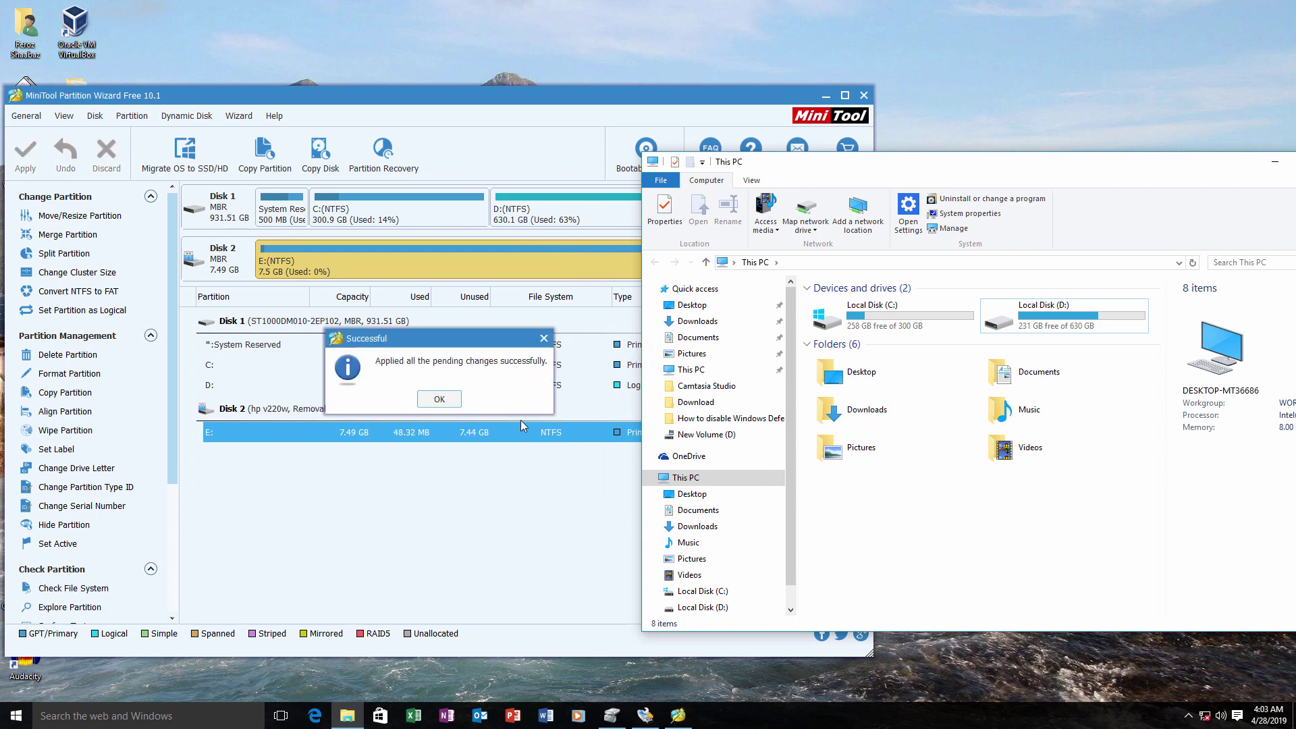
Refresh This PC and check that Removable Disk (E:) shows 7.43 GB free of 7.48 GB
{"action": "left_click", "coordinate": [439, 399]}
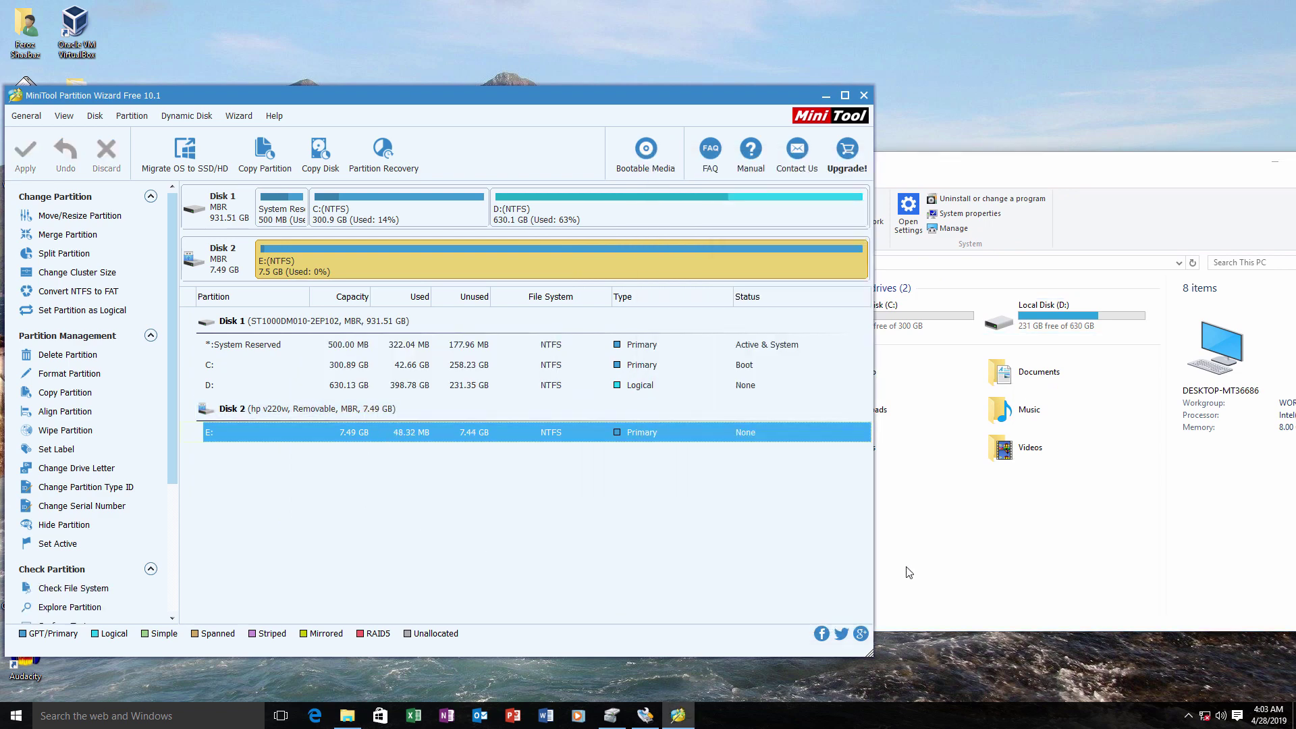
{"action": "left_click", "coordinate": [920, 551]}
{"action": "right_click", "coordinate": [913, 540]}
{"action": "left_click", "coordinate": [939, 597]}
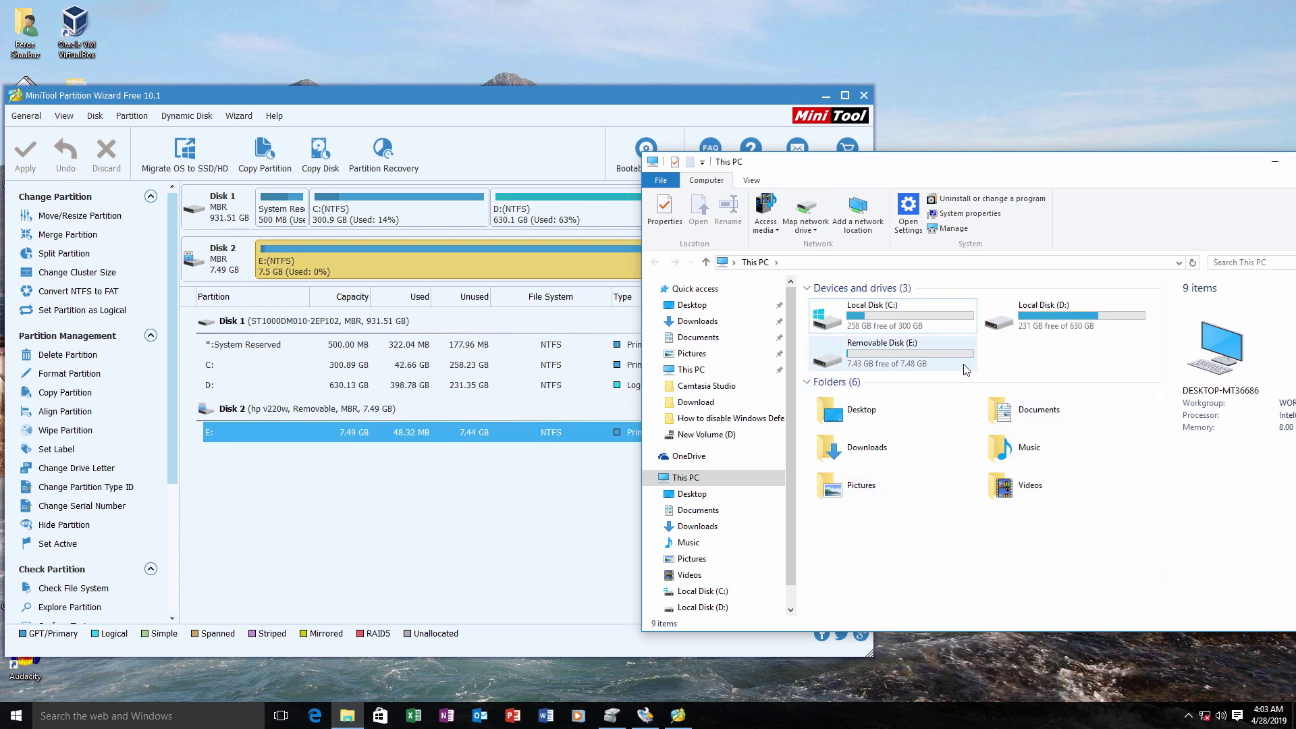
{"action": "left_click", "coordinate": [855, 368]}
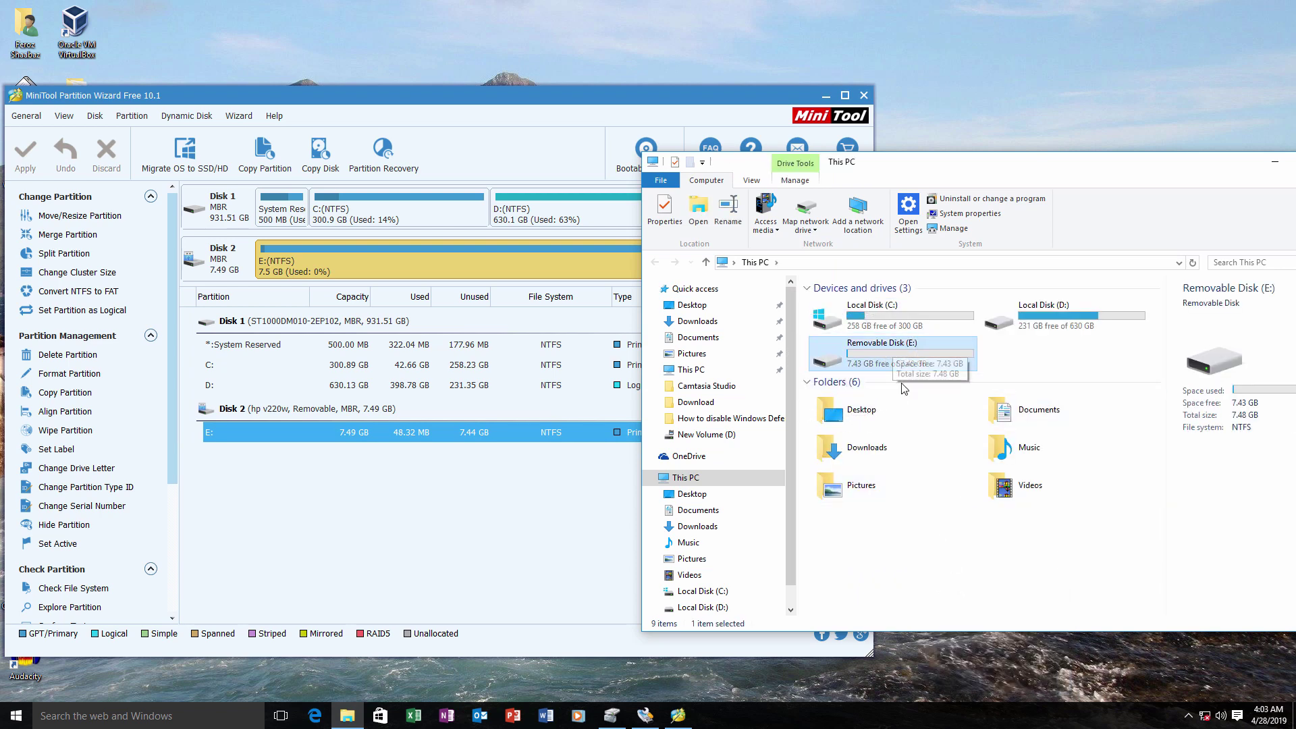
Close the This PC window and minimize MiniTool Partition Wizard
{"action": "left_click_drag", "start_coordinate": [1001, 160], "coordinate": [705, 150]}
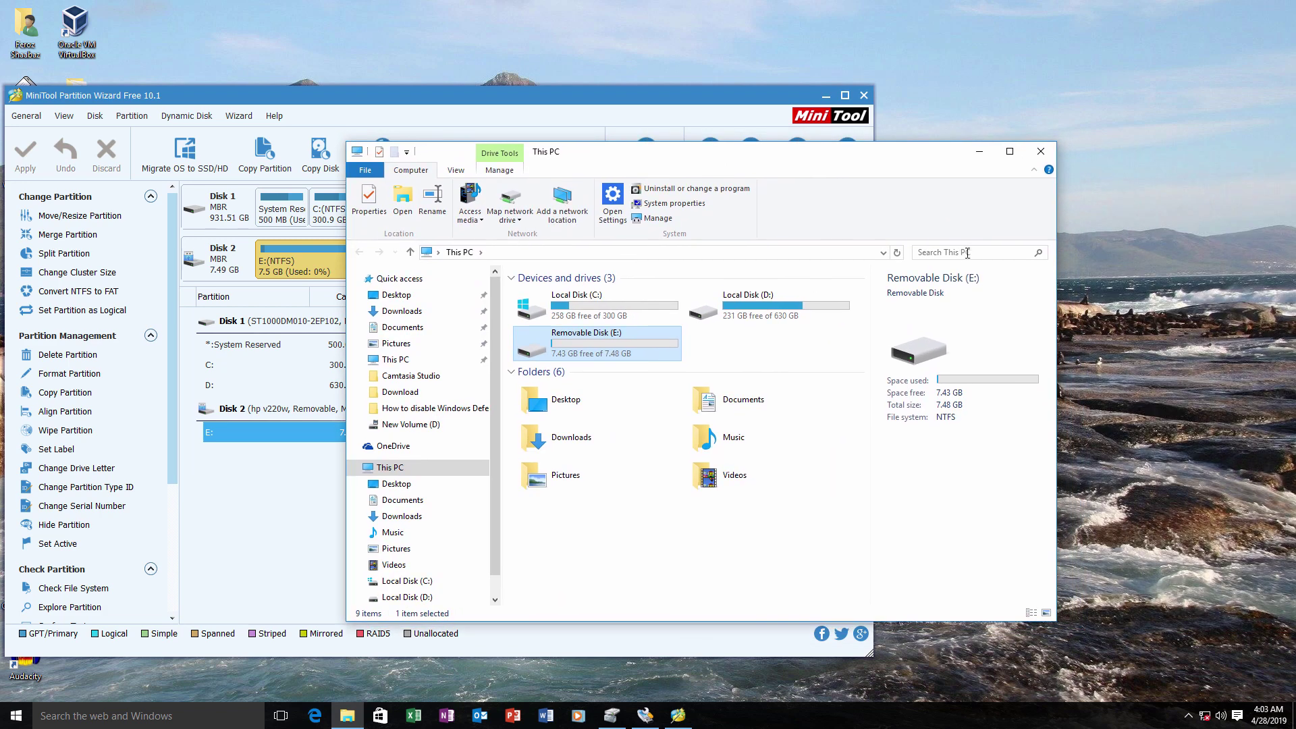
{"action": "left_click", "coordinate": [1042, 152]}
{"action": "left_click", "coordinate": [826, 95]}
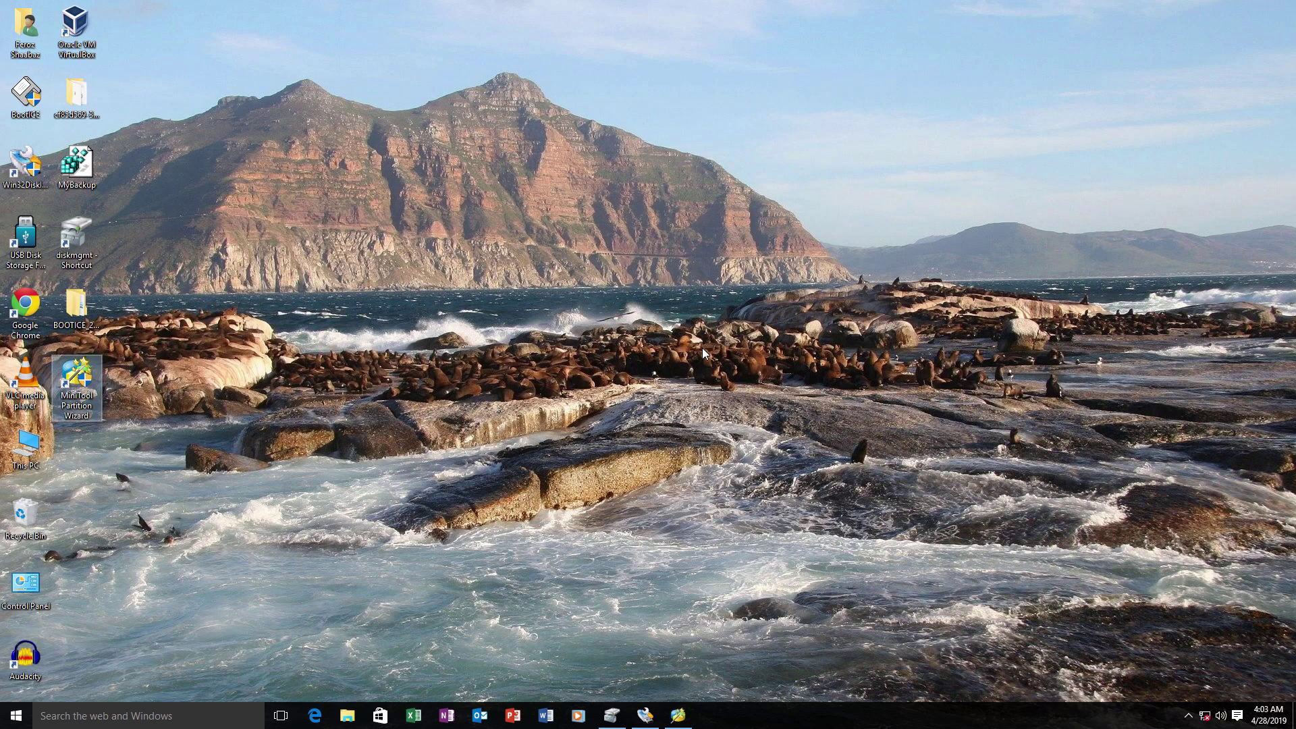